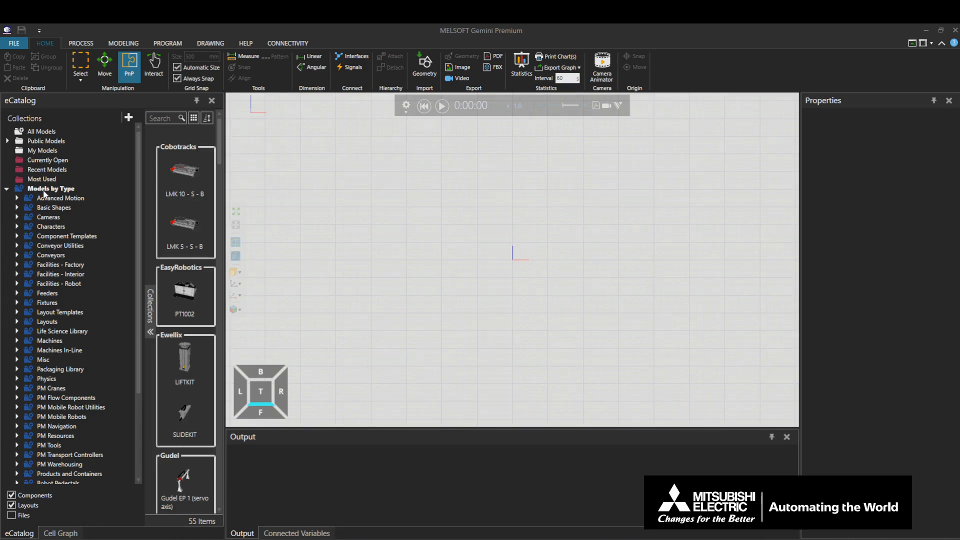
Add the Generic Articulated Robot from the Visual Components robots collection to the layout, above the origin.
scroll(47, 390, down, 3)
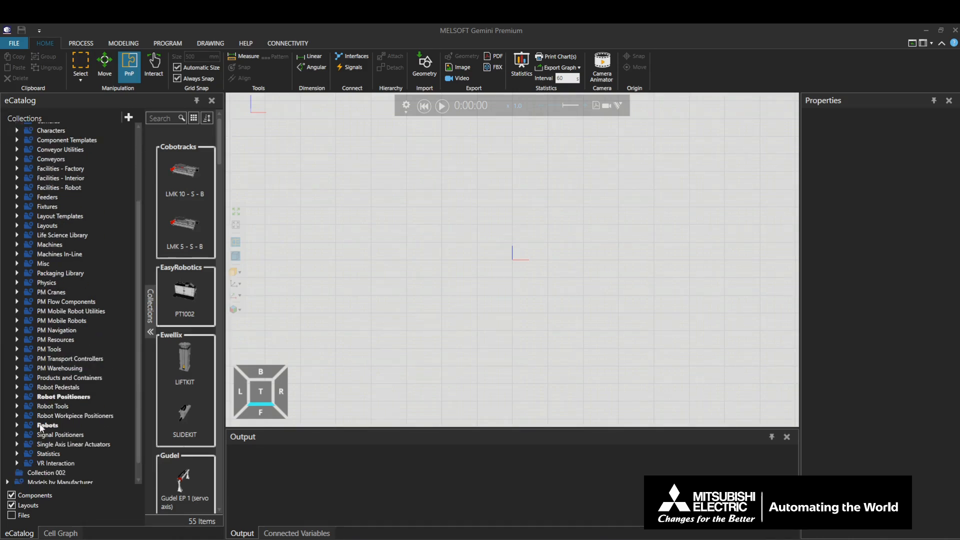
click(17, 425)
scroll(80, 416, down, 6)
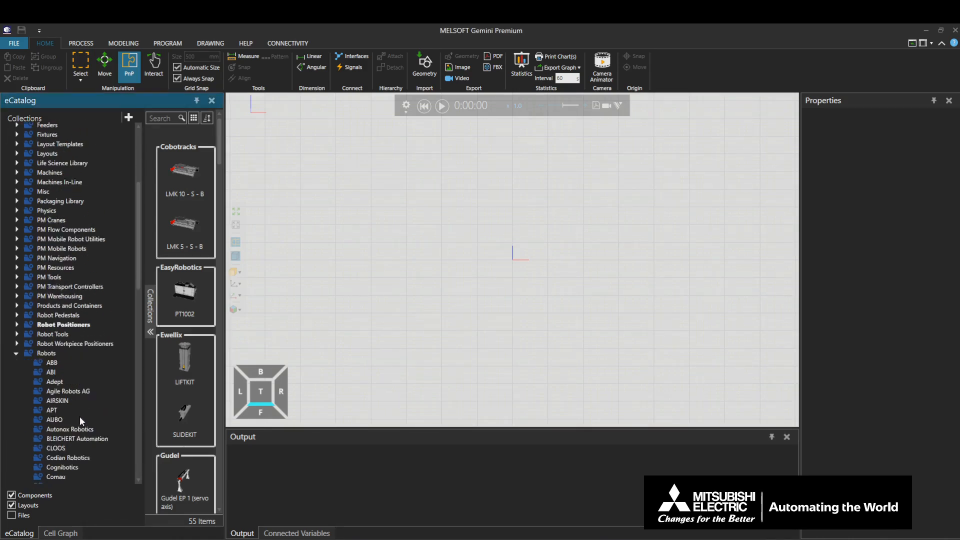
scroll(73, 414, down, 14)
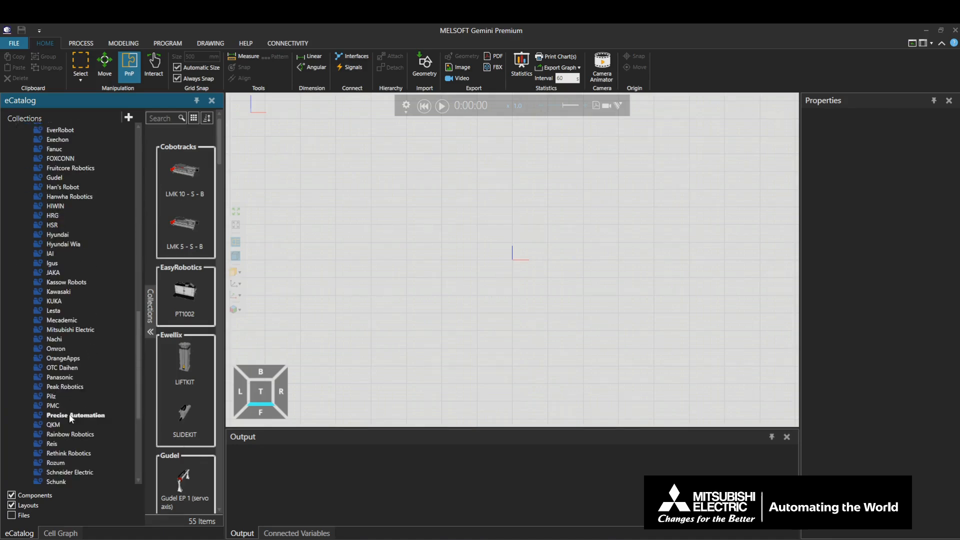
scroll(69, 413, down, 3)
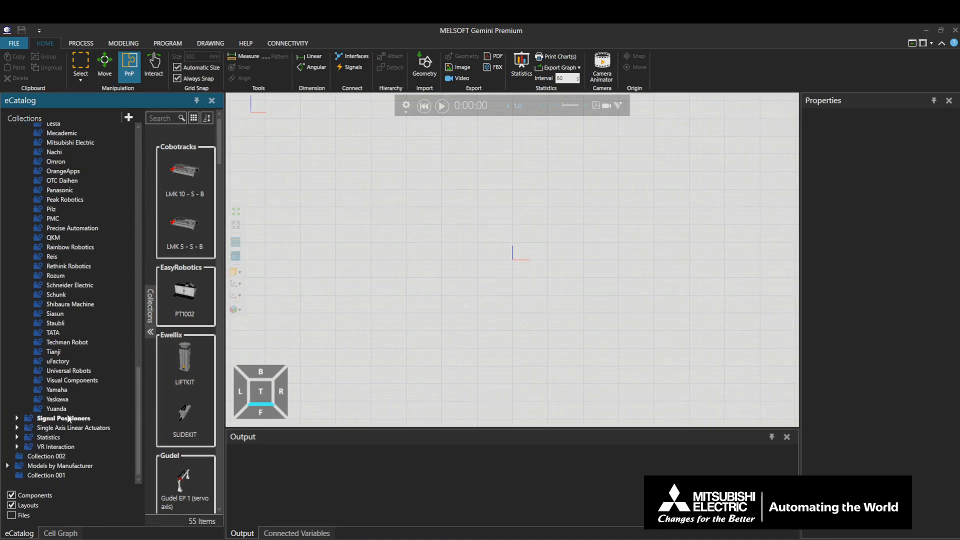
click(71, 380)
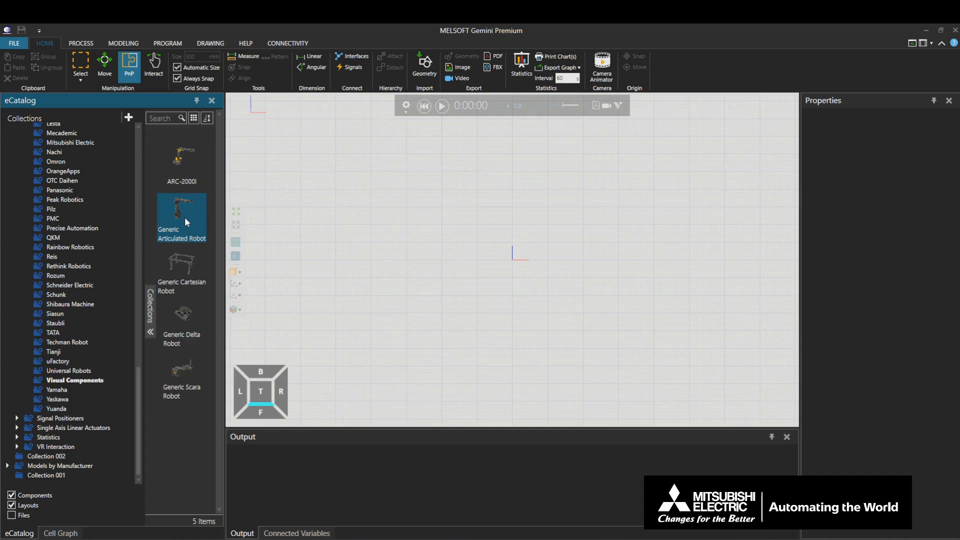
drag(184, 217, 562, 194)
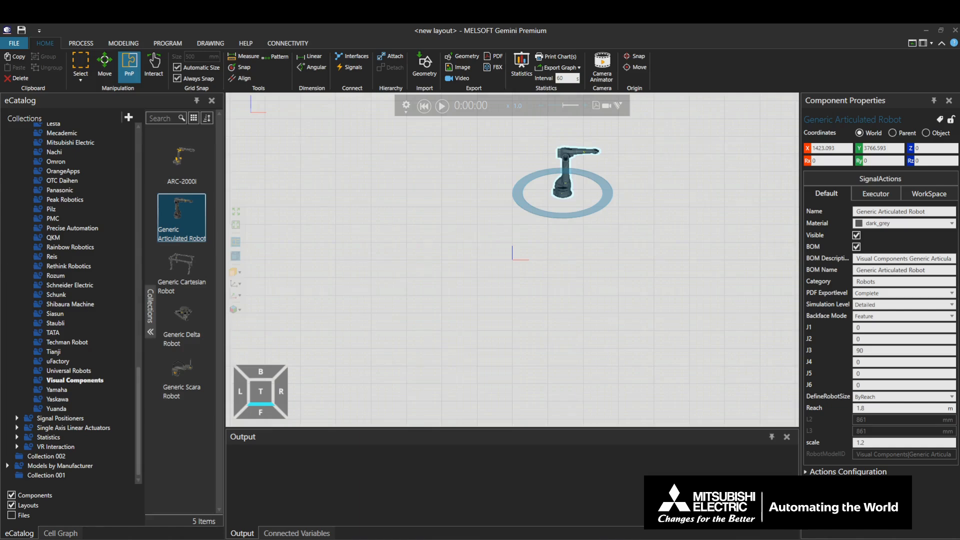
Add the Robot Floor Track from the Visual Components robot positioners to the layout, below the articulated robot.
scroll(31, 389, up, 15)
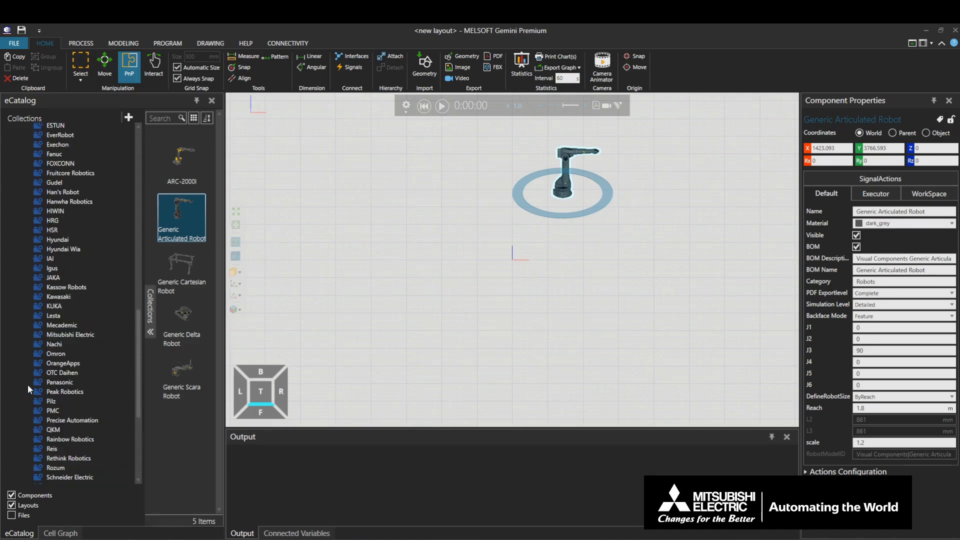
click(16, 287)
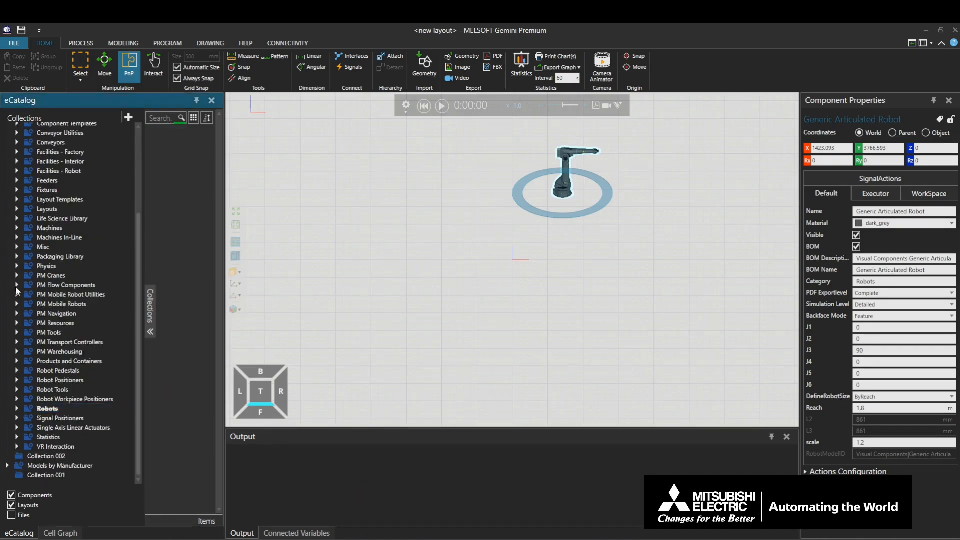
click(16, 379)
click(71, 392)
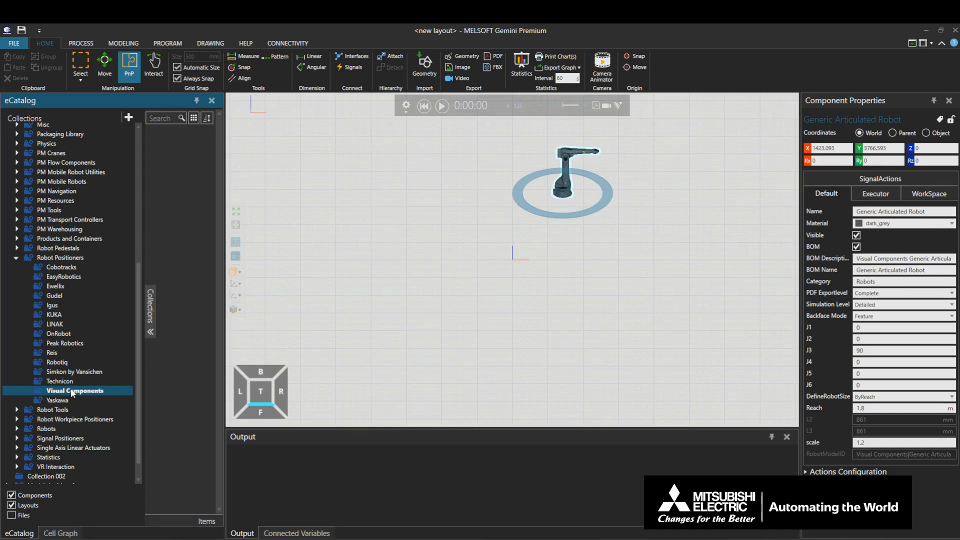
drag(179, 211, 553, 280)
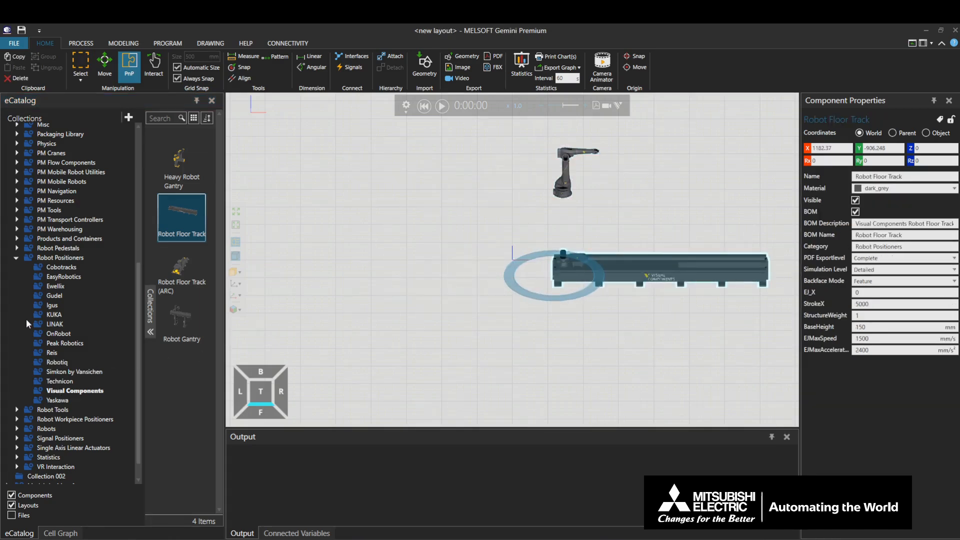
Add the Positioner - 2 Axis from the Visual Components robot workpiece positioners to the layout, in front of the floor track.
click(17, 419)
scroll(19, 416, down, 3)
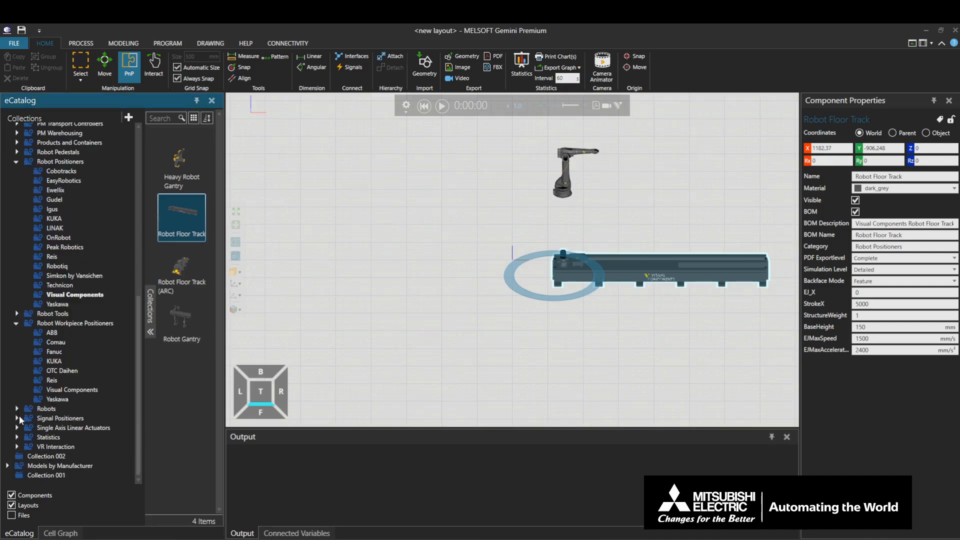
click(43, 389)
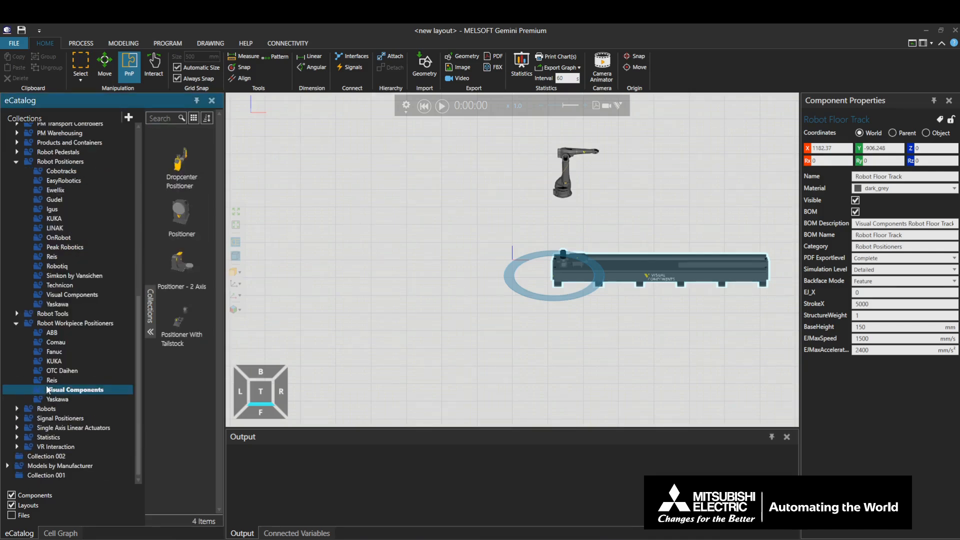
drag(181, 264, 458, 357)
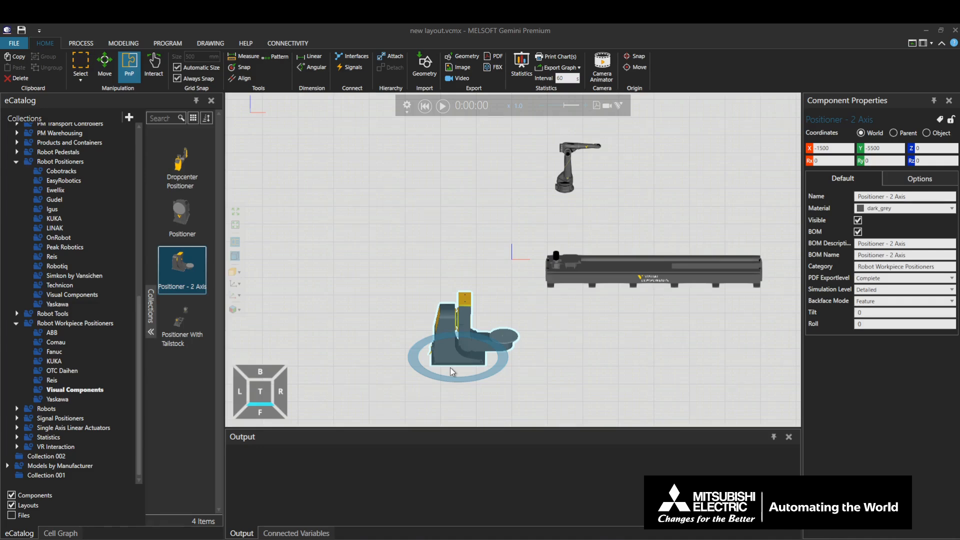
In the top view, use PnP to move the Generic Articulated Robot close to the floor track, at X 1000, Y 1000.
click(130, 70)
scroll(528, 211, up, 3)
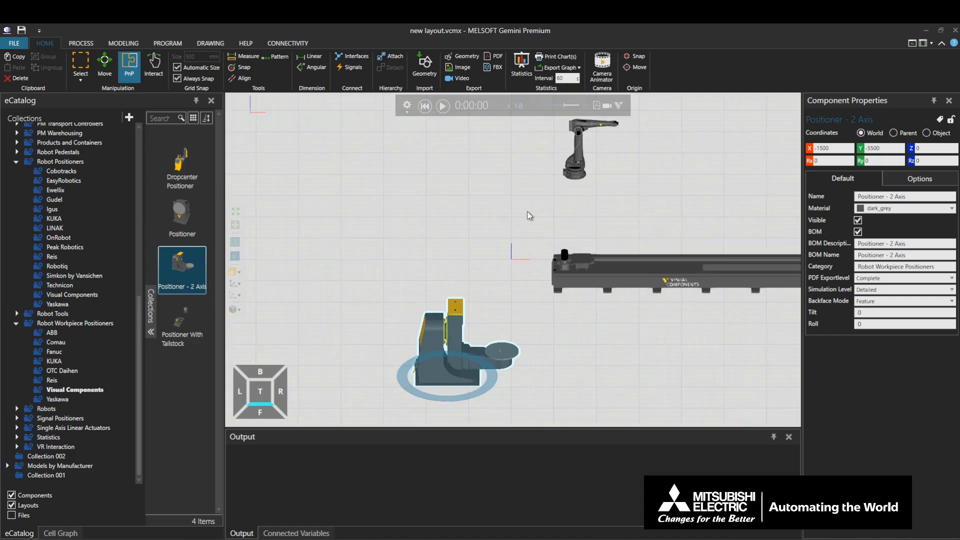
click(602, 131)
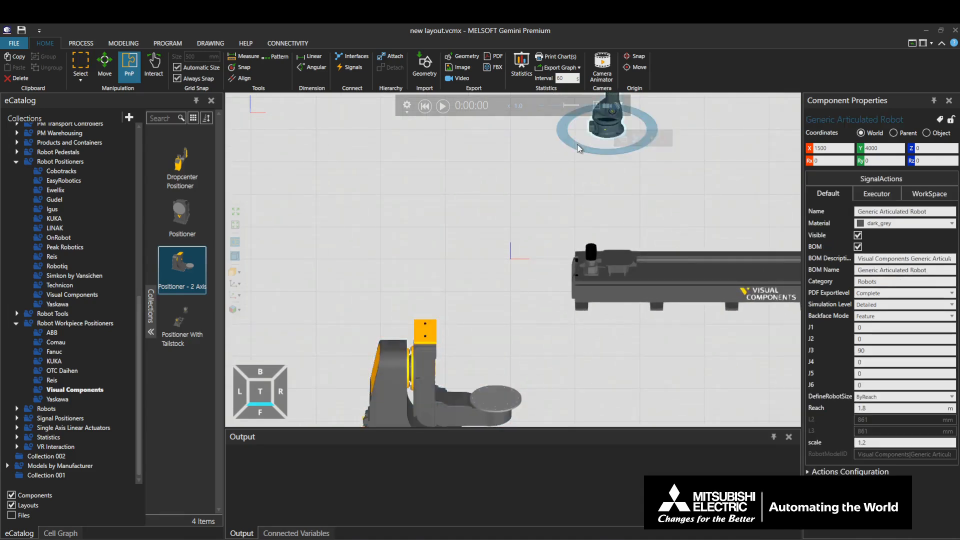
click(260, 392)
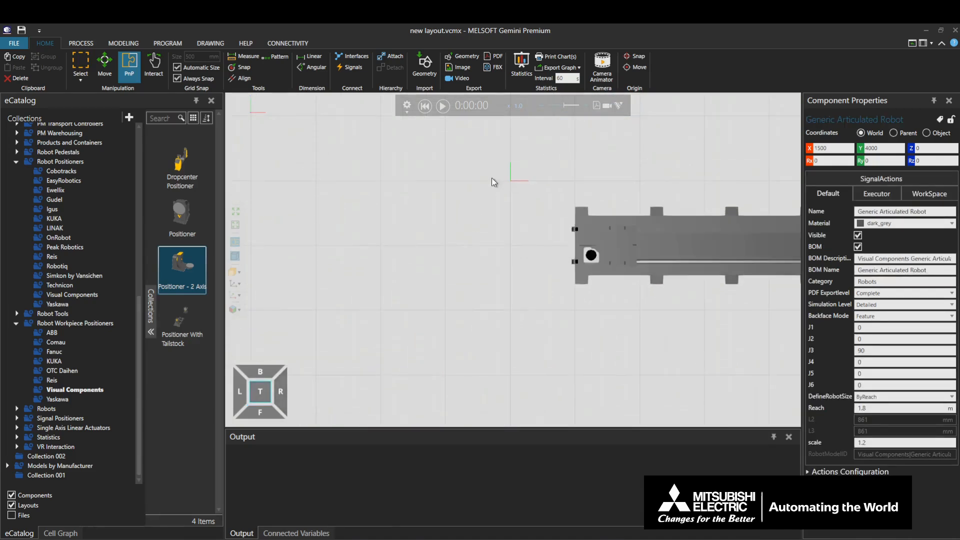
middle_drag(364, 250, 391, 363)
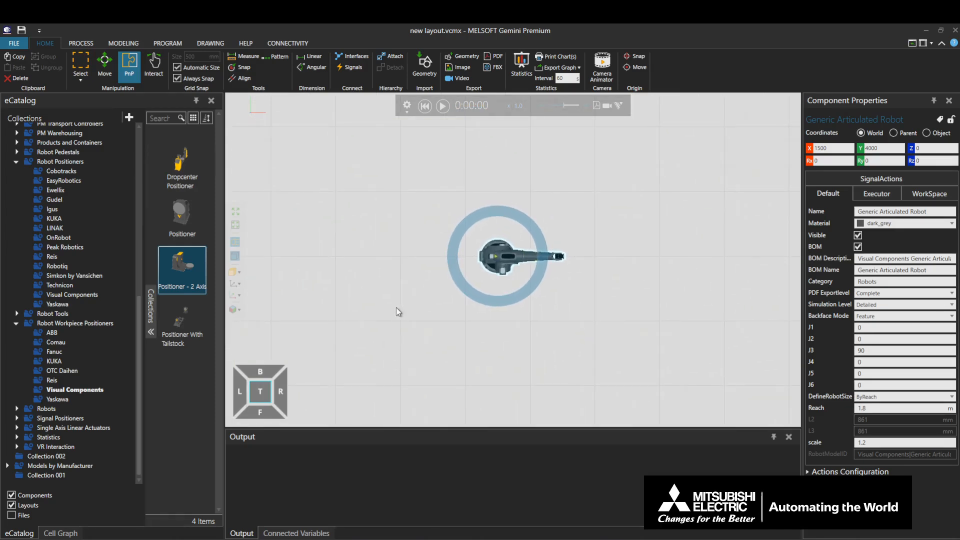
scroll(396, 309, up, 2)
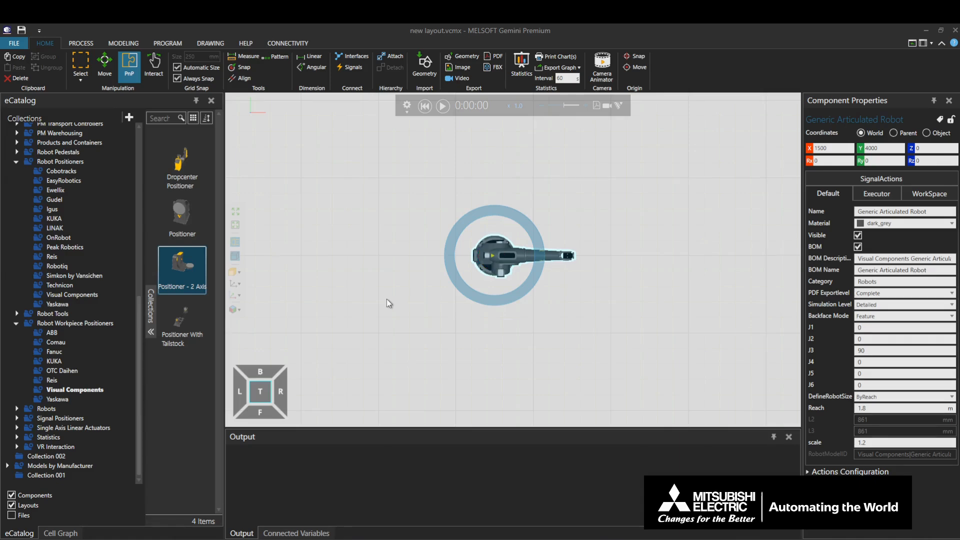
scroll(387, 298, down, 3)
scroll(389, 299, down, 1)
middle_drag(396, 302, 379, 221)
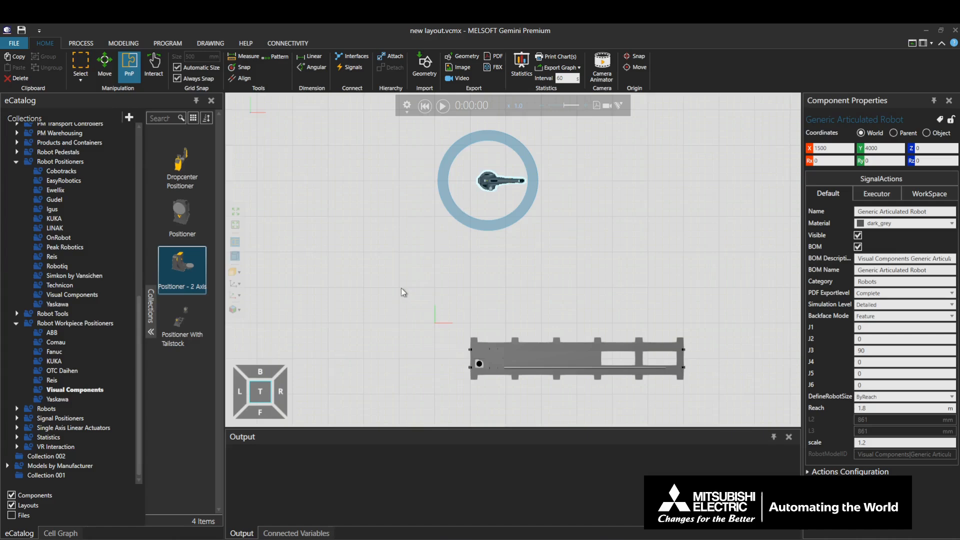
drag(490, 189, 473, 295)
Plug the Generic Articulated Robot onto the carriage of the Robot Floor Track.
middle_drag(400, 294, 386, 165)
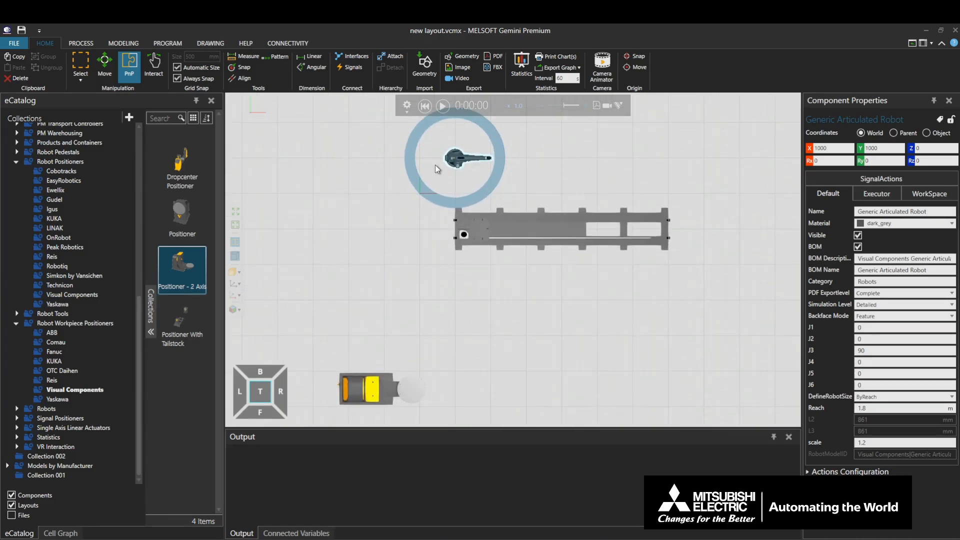
drag(455, 161, 477, 214)
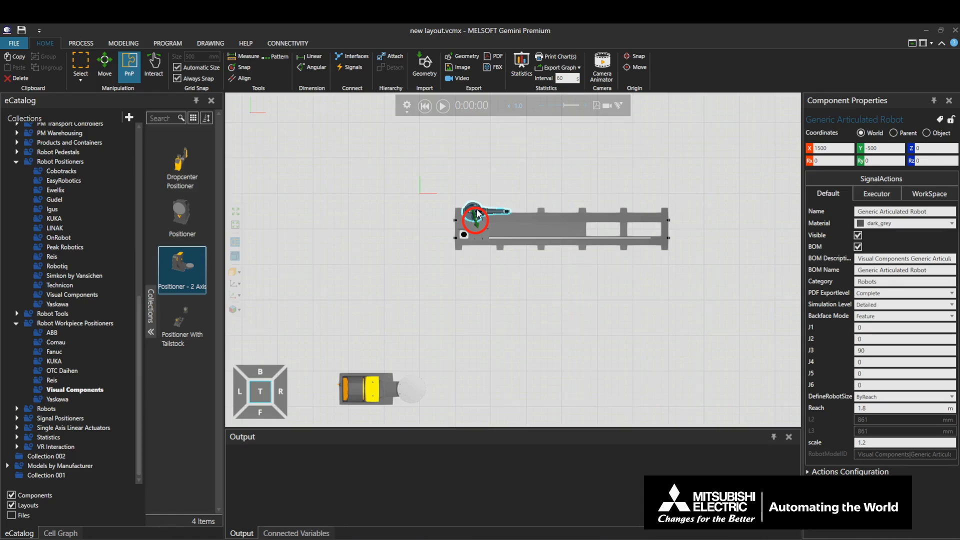
drag(478, 213, 481, 232)
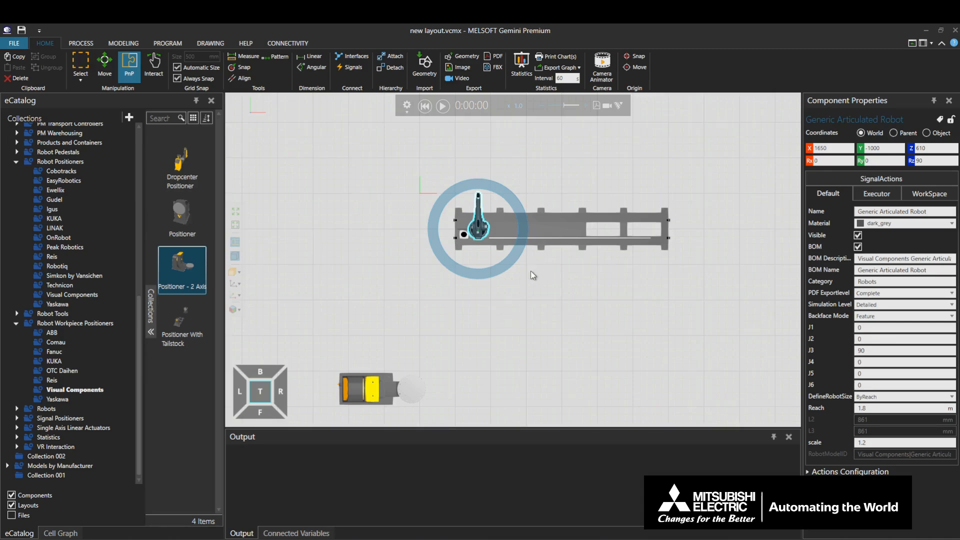
Move the Robot Floor Track with the mounted robot to X -500, Y -2500 and rotate it about 1° around Z.
click(560, 230)
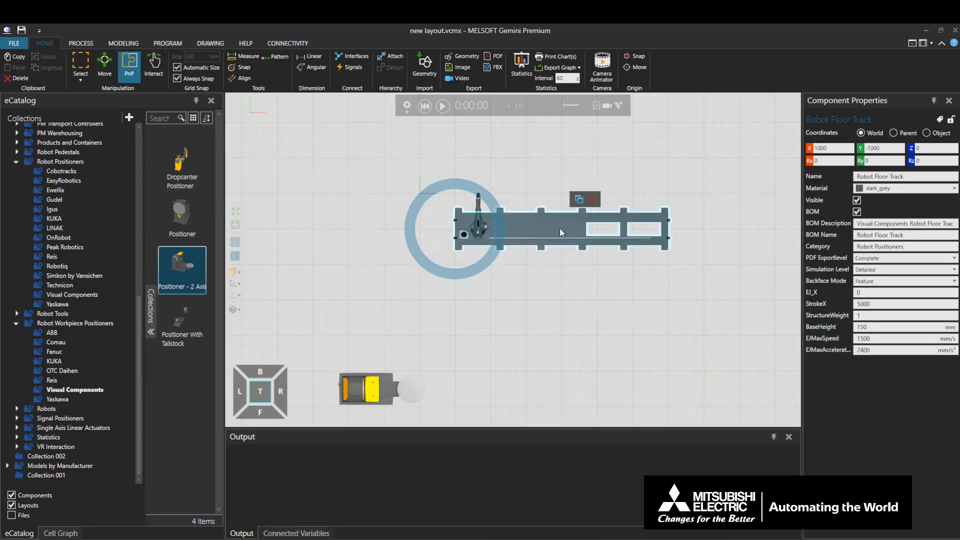
drag(559, 227, 514, 277)
mouse_move(472, 266)
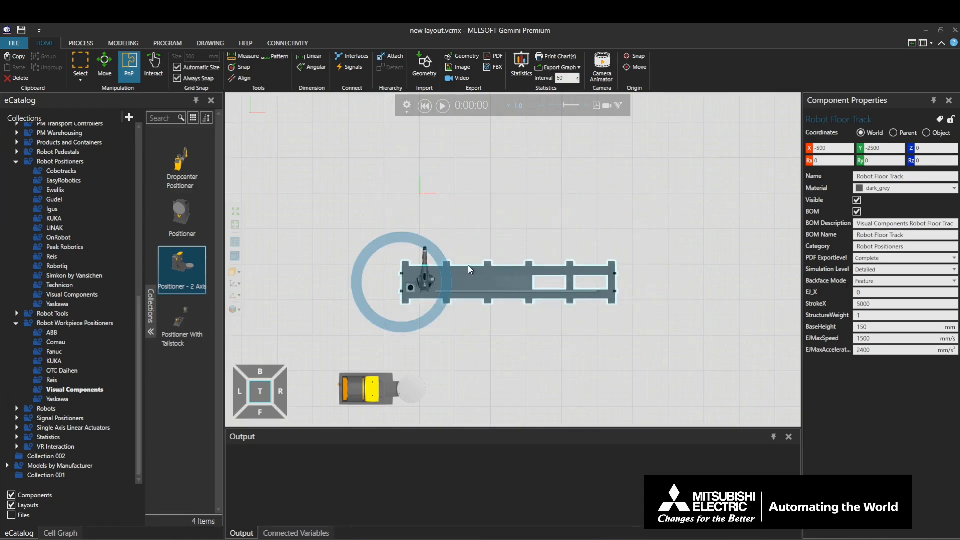
mouse_move(450, 262)
mouse_down()
mouse_move(355, 232)
mouse_move(448, 249)
mouse_up()
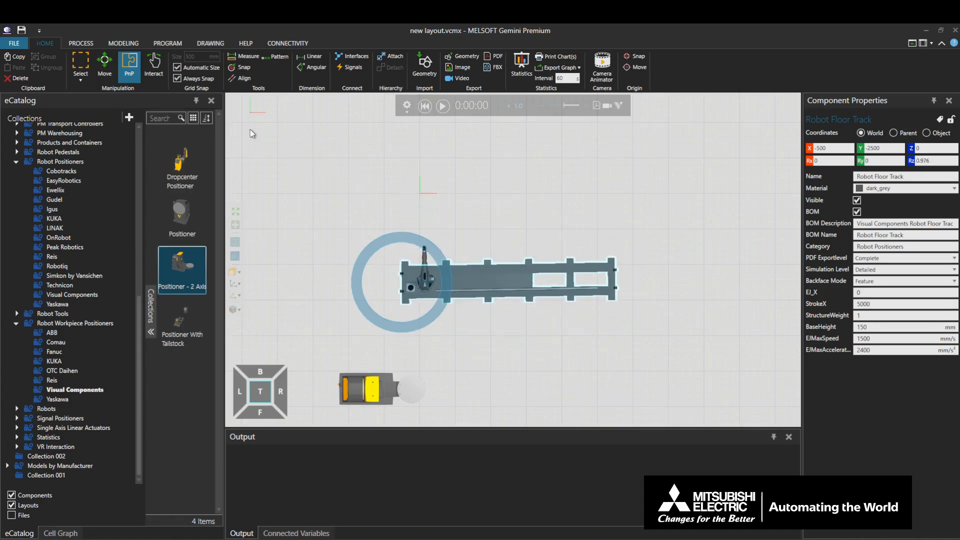
Jog the floor track's carriage with the mounted robot to about 378 mm using Interact, and return to PnP mode.
click(159, 76)
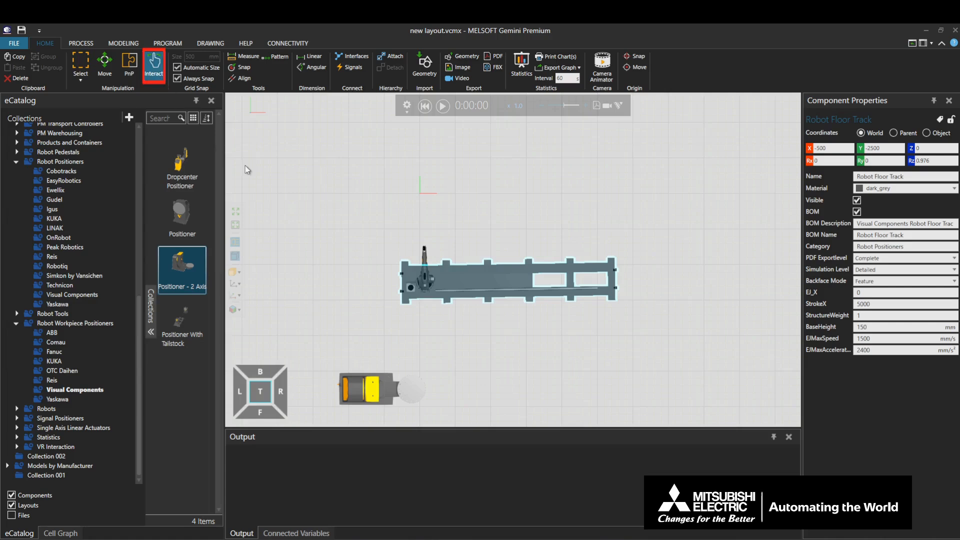
mouse_move(411, 298)
mouse_down()
mouse_move(450, 301)
mouse_move(423, 298)
mouse_up()
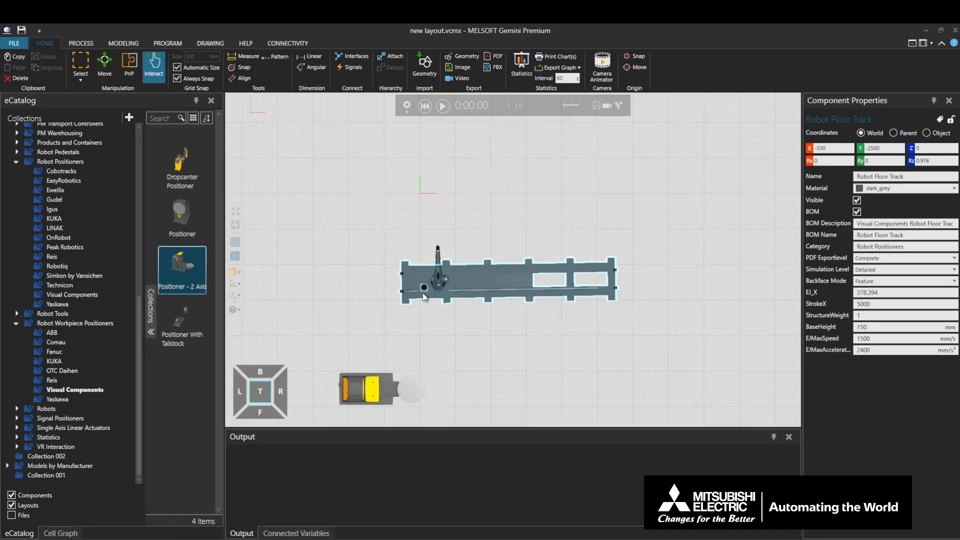
click(132, 77)
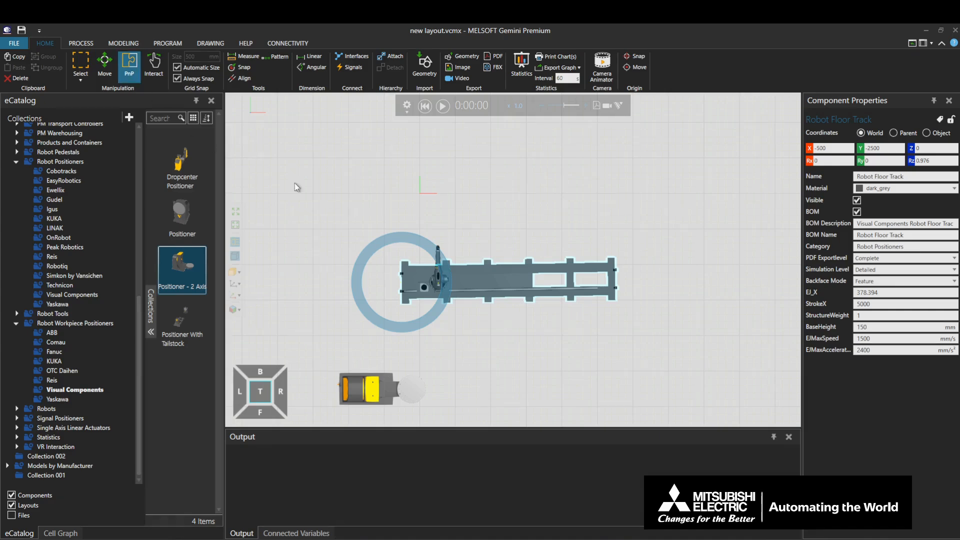
Pull the robot off the track to X -2000, Y -1000, and move the straightened empty track to X -1000, Y -2000.
click(434, 276)
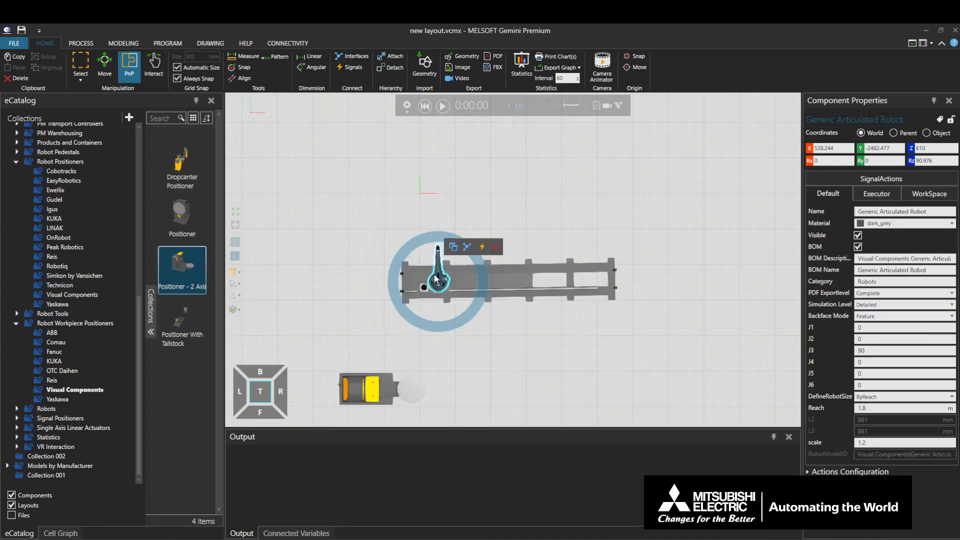
drag(435, 278, 340, 219)
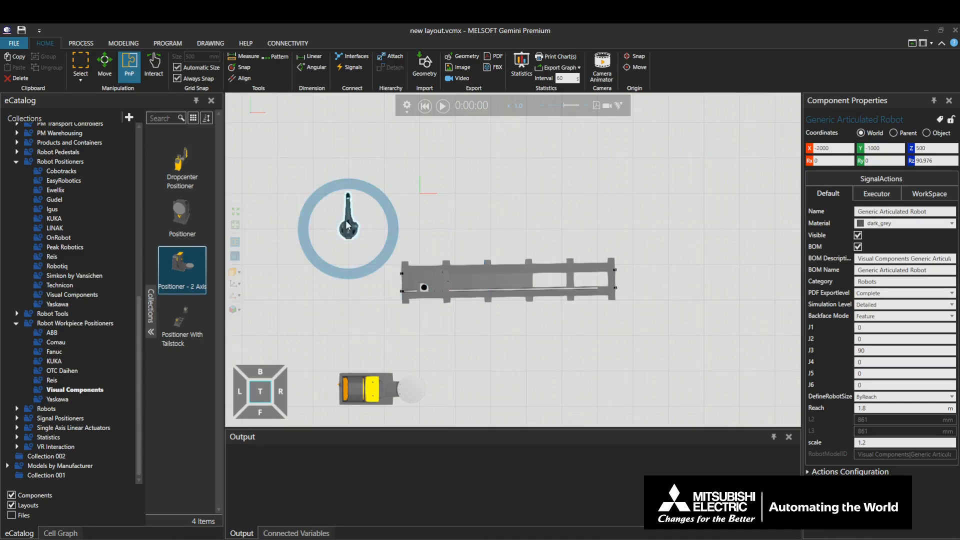
click(487, 281)
drag(487, 281, 430, 256)
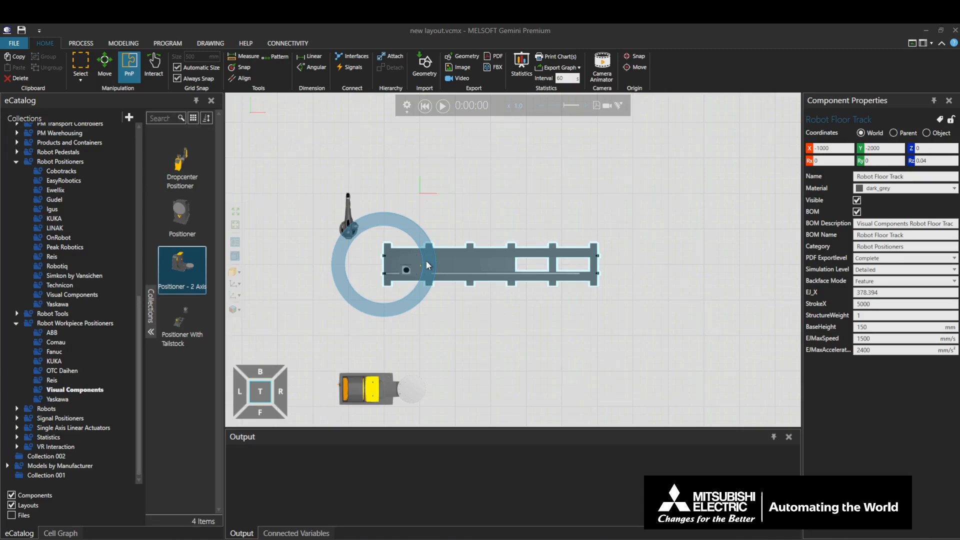
Connect the Positioner - 2 Axis RobotInterface to the Generic Articulated Robot's Connect Workpiece Positioner interface.
click(352, 58)
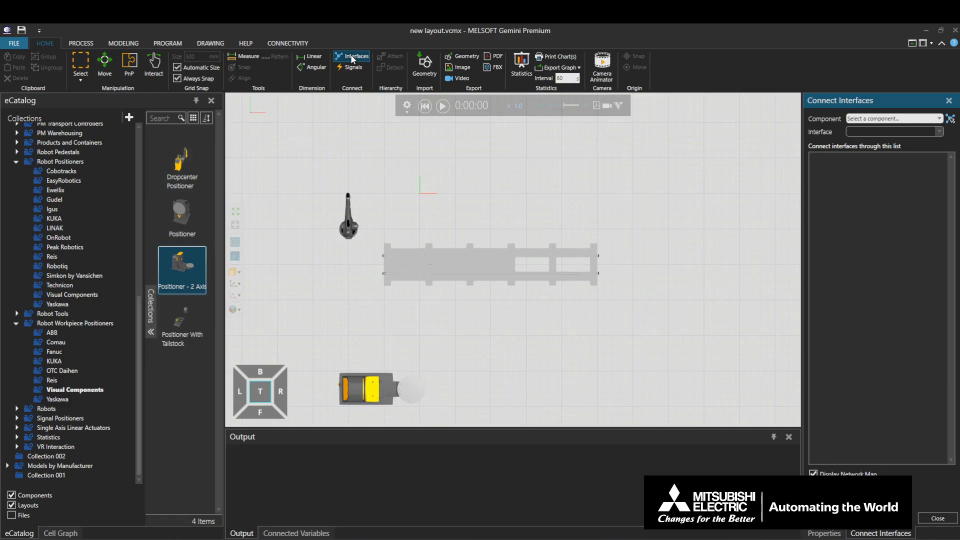
click(375, 382)
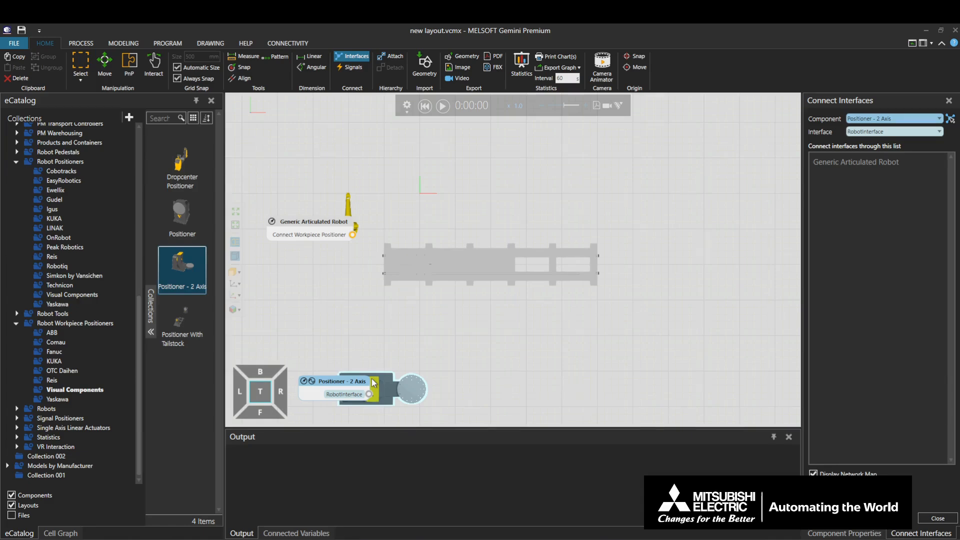
click(370, 395)
drag(370, 398, 352, 237)
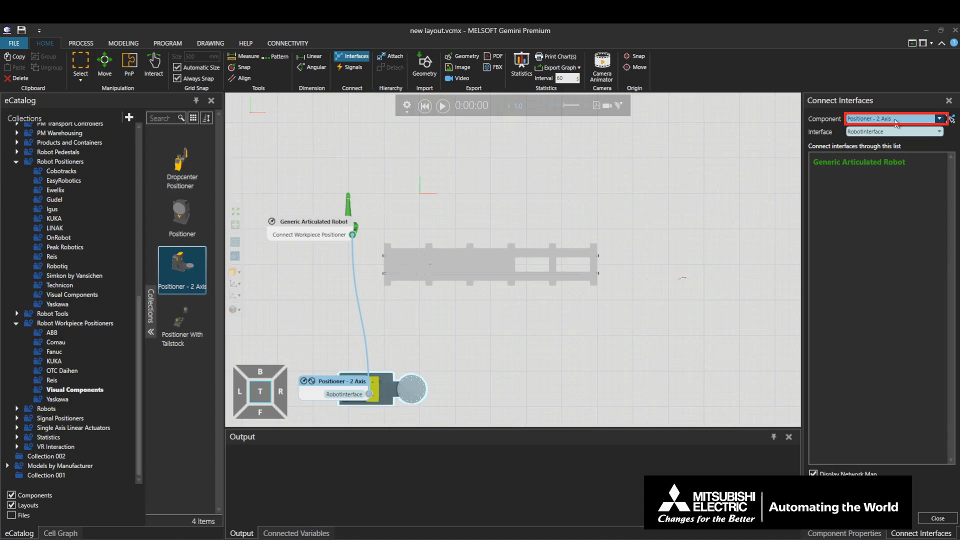
Show the Generic Articulated Robot's hidden interfaces and connect its RobotPositioner interface to the Robot Floor Track's RobotInterface.
click(938, 119)
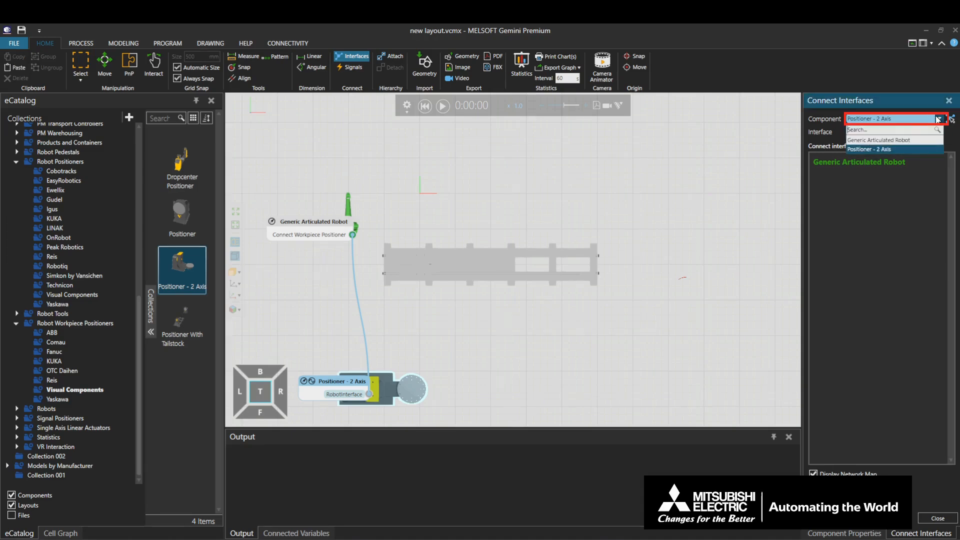
click(920, 139)
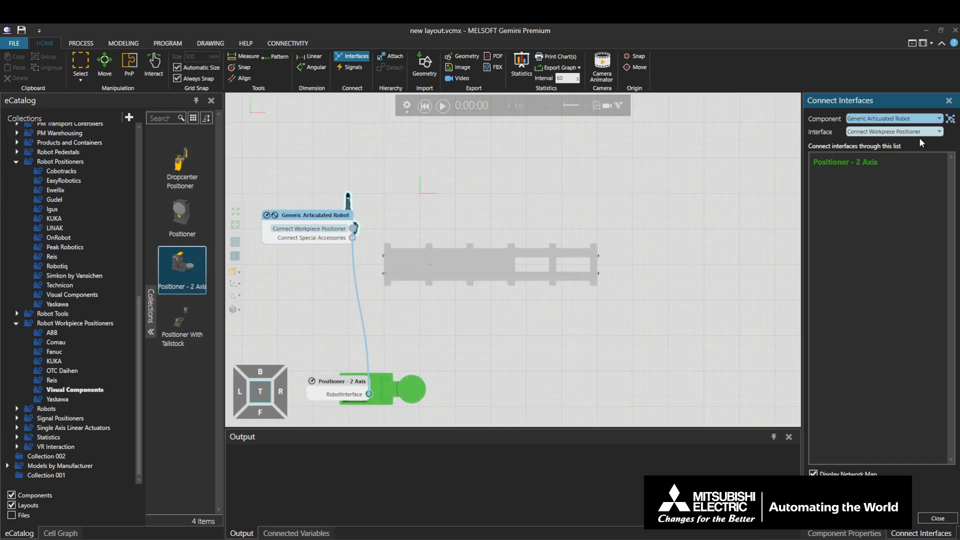
click(813, 502)
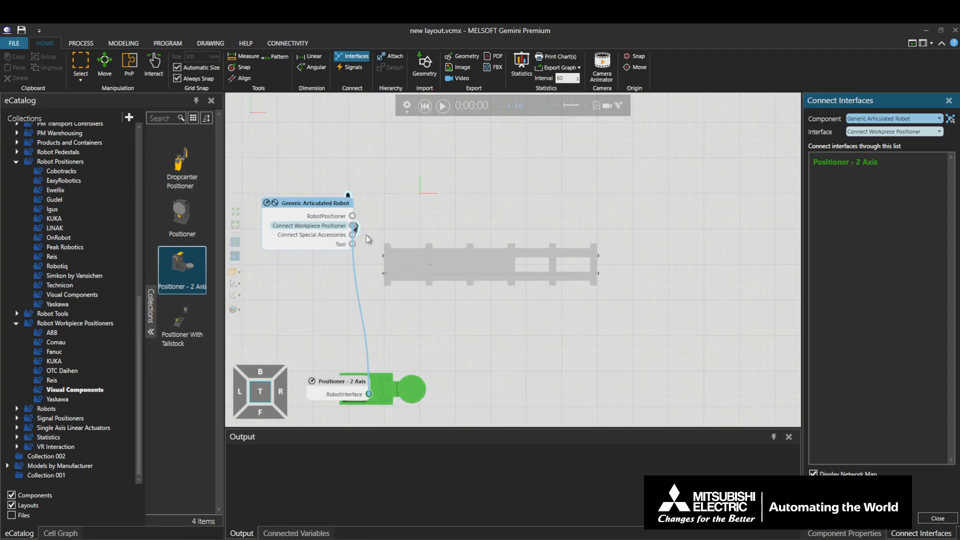
click(354, 219)
click(354, 219)
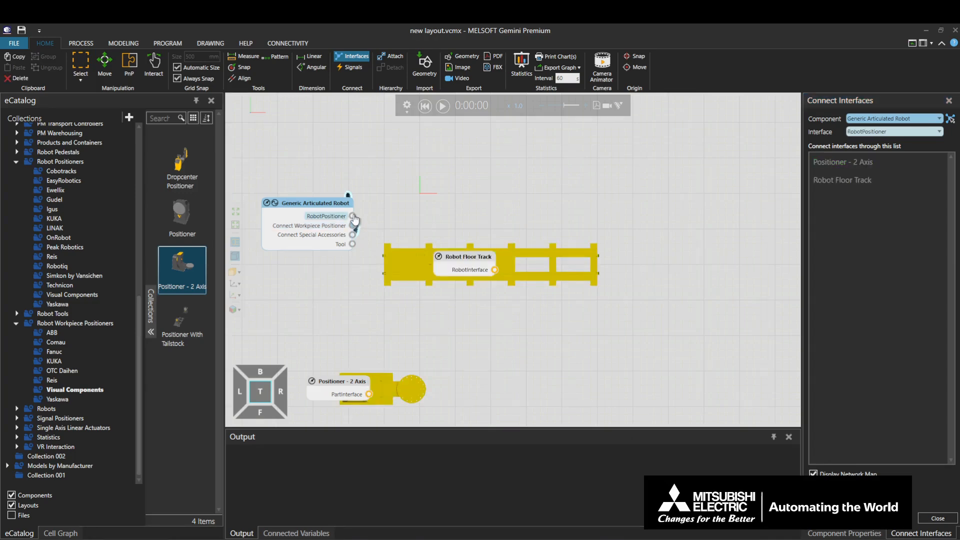
drag(354, 219, 499, 274)
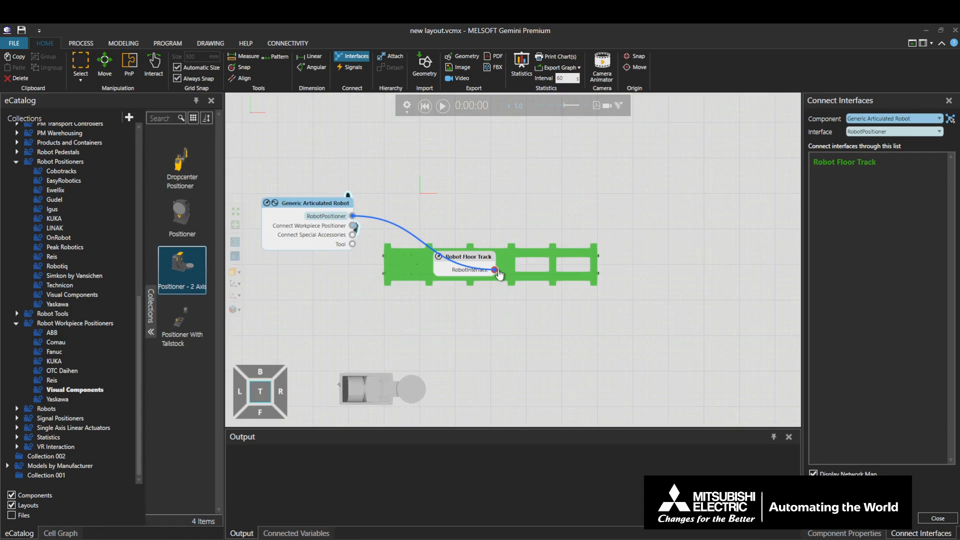
click(358, 56)
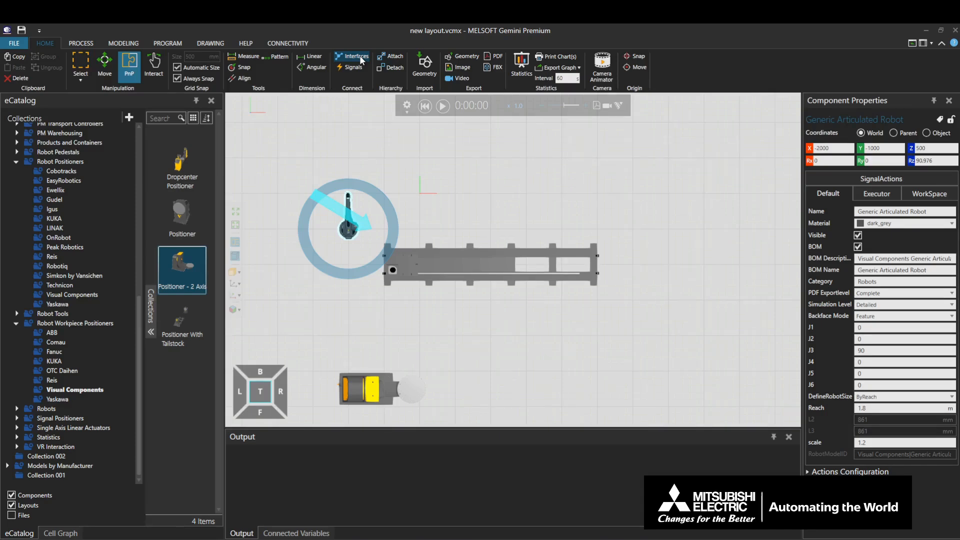
Move the Robot Floor Track to X -1000, Y -1500 and jog its carriage to about 267 mm using Interact, returning to PnP mode.
click(463, 265)
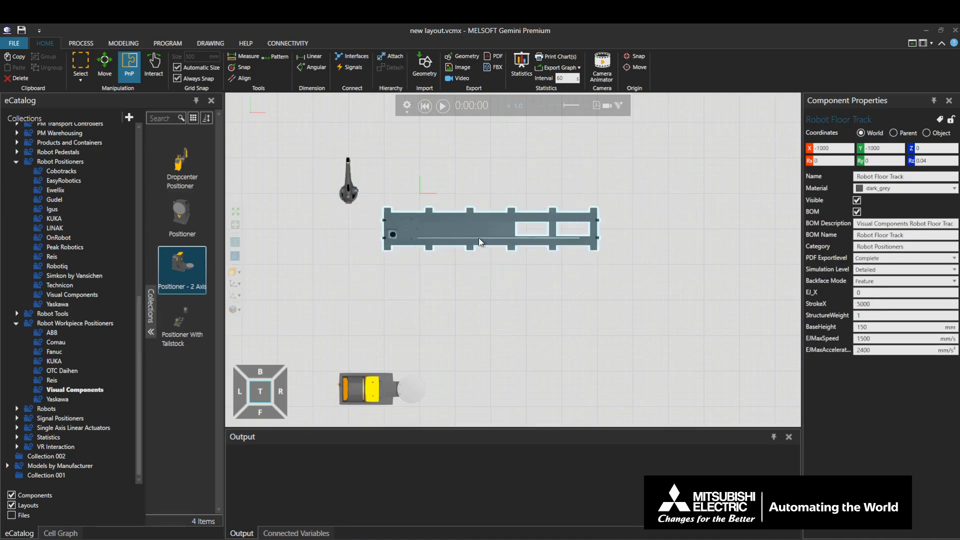
drag(449, 252, 469, 254)
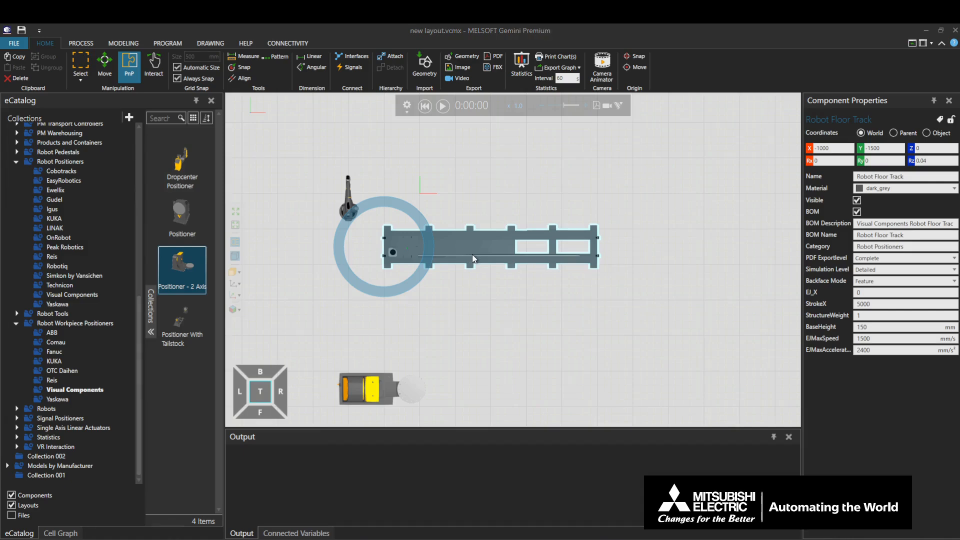
click(160, 74)
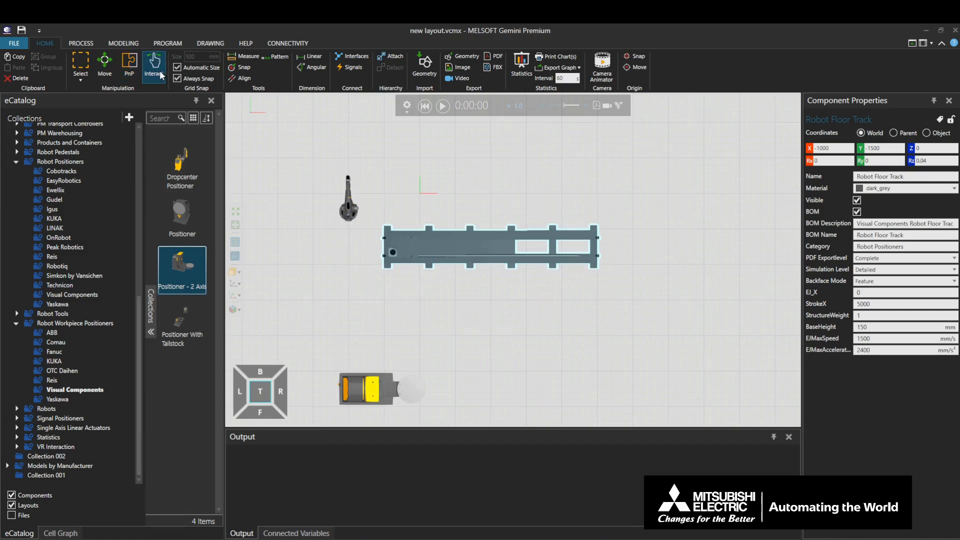
mouse_move(391, 259)
mouse_down()
mouse_move(451, 259)
mouse_move(400, 262)
mouse_up()
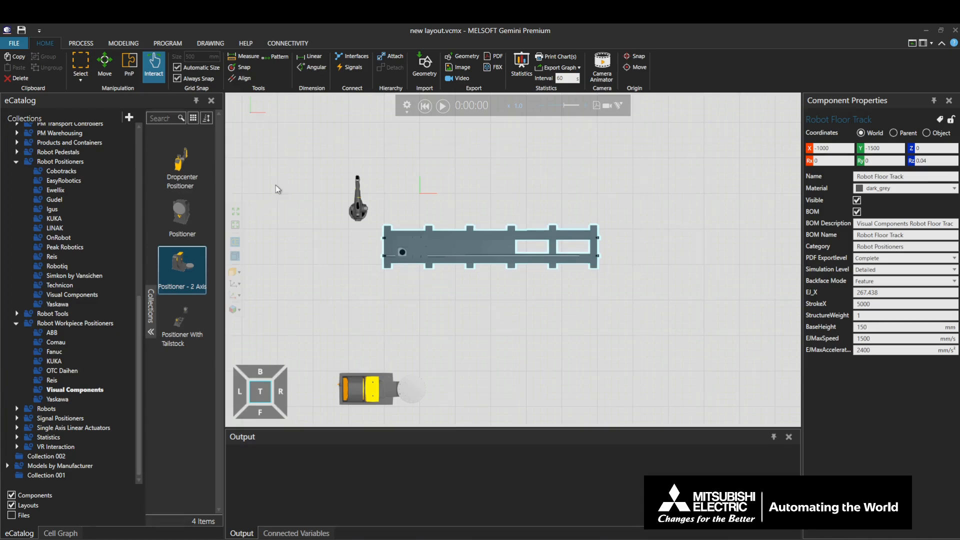
click(130, 72)
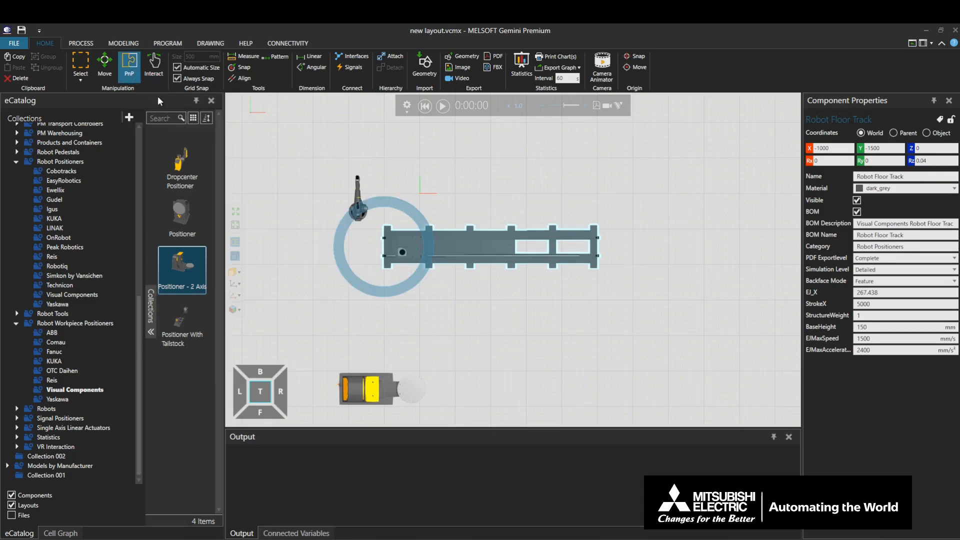
Mount the Generic Articulated Robot on the track's carriage and move the Robot Floor Track to X -4500, Y -4000.
click(363, 220)
drag(360, 215, 415, 247)
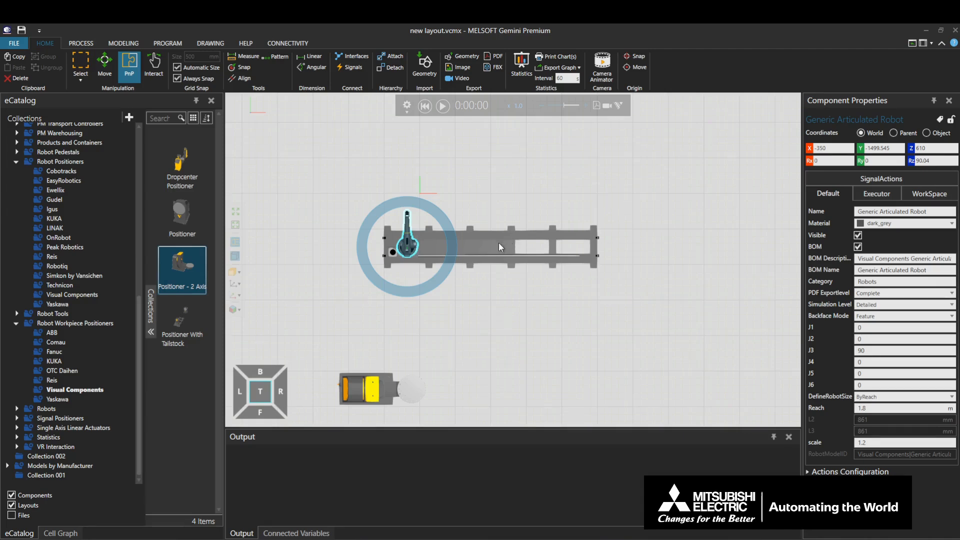
drag(494, 243, 376, 326)
middle_drag(403, 265, 530, 165)
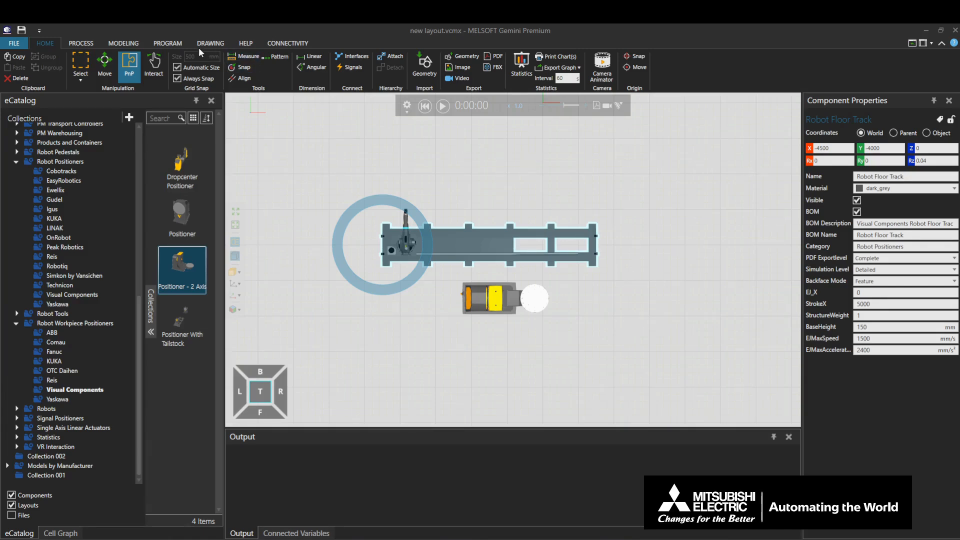
Switch to robot programming and jog the robot's joints to about J1 -28.6, J2 58.8, J3 -22.5, J4 206.9, J5 -93.2 and J6 190.1.
click(169, 43)
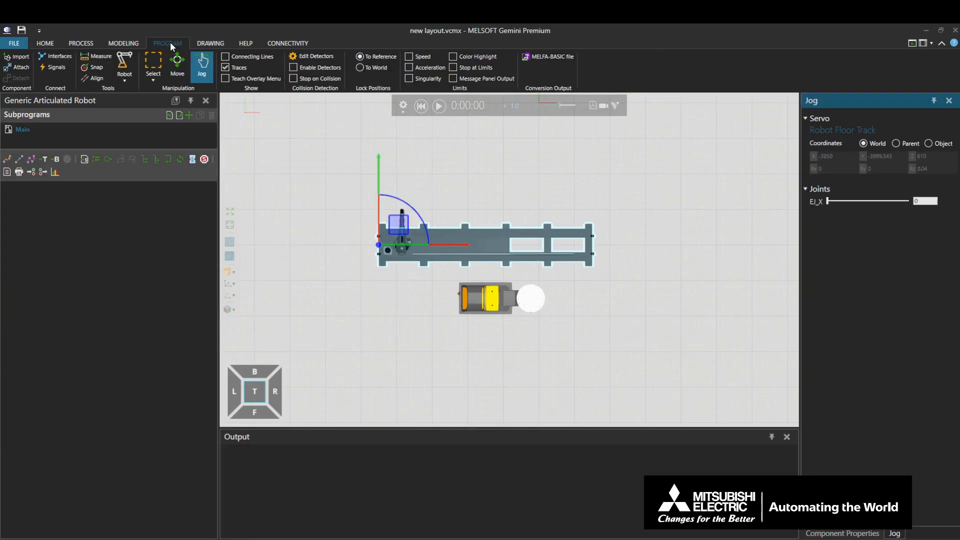
click(405, 239)
click(405, 242)
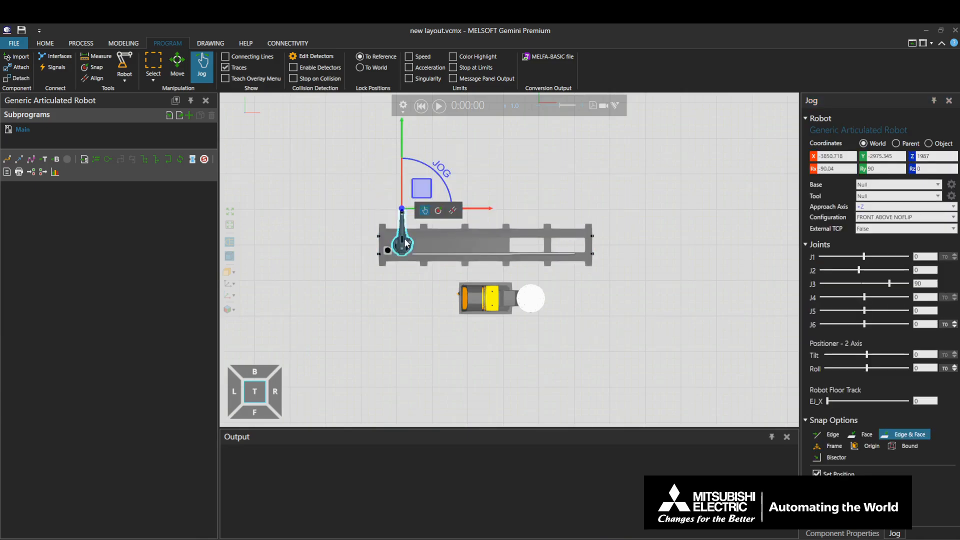
mouse_move(865, 260)
mouse_down()
mouse_move(894, 263)
mouse_move(857, 261)
mouse_move(899, 275)
mouse_move(860, 285)
mouse_move(894, 299)
mouse_move(830, 311)
mouse_move(891, 326)
mouse_up()
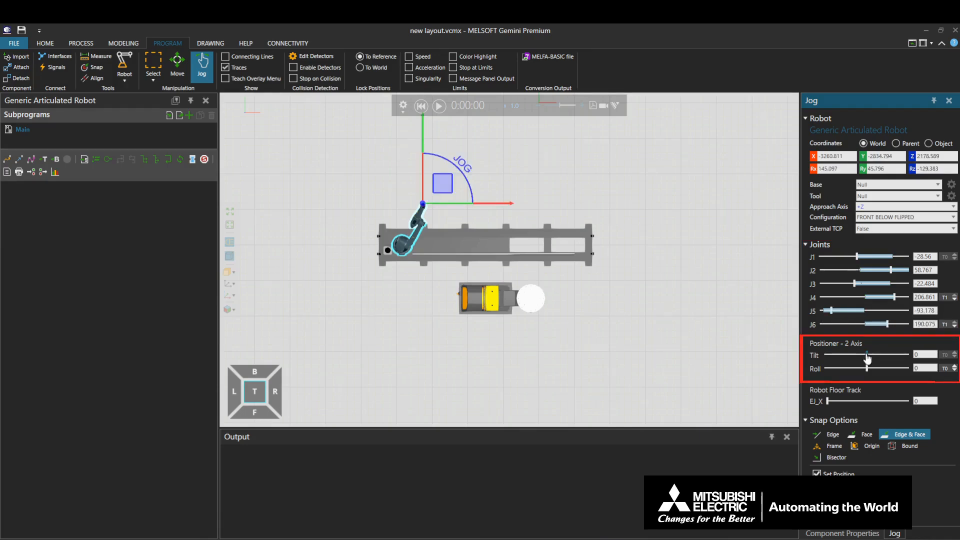
Jog the positioner to about 102.8° tilt and 56.9° roll and the track to about 3888 mm, and record the first PTP point.
drag(868, 355, 839, 369)
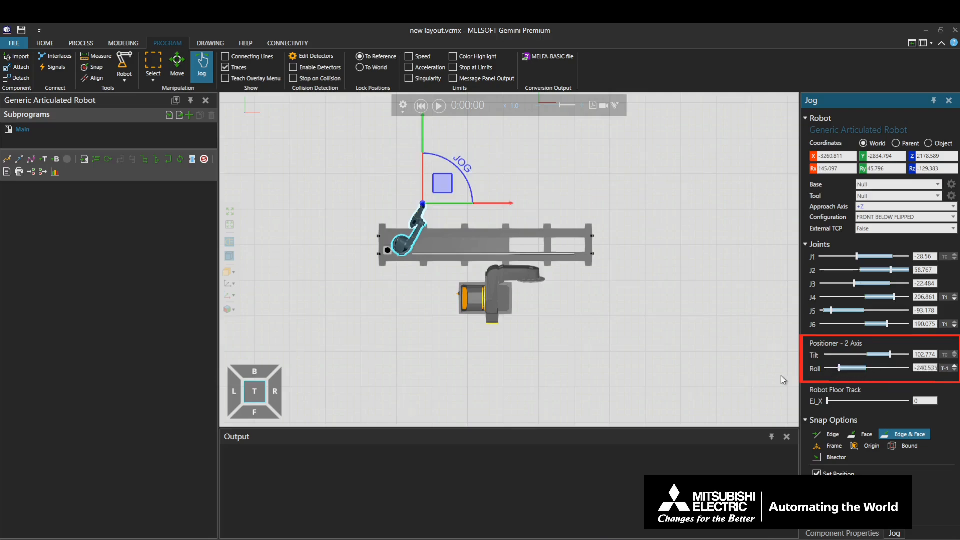
click(254, 403)
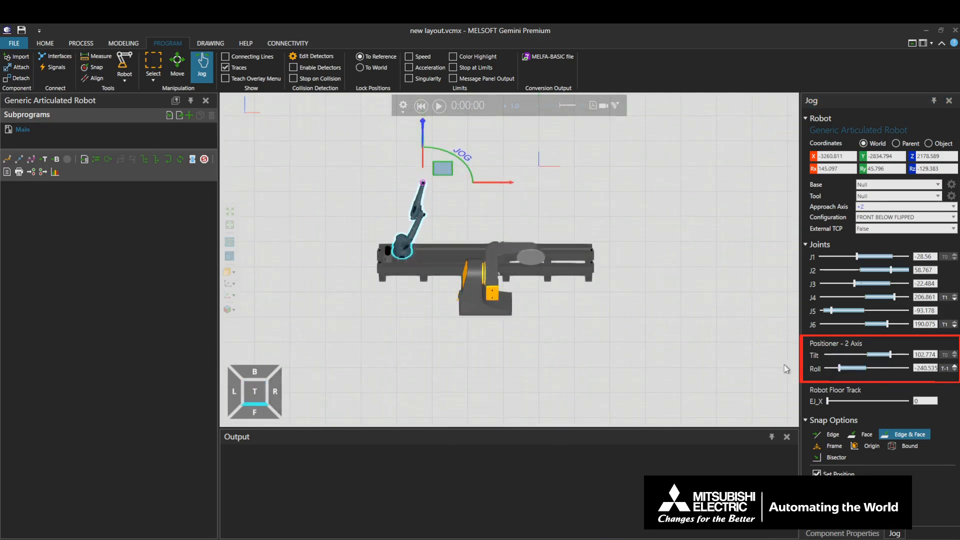
drag(840, 367, 873, 372)
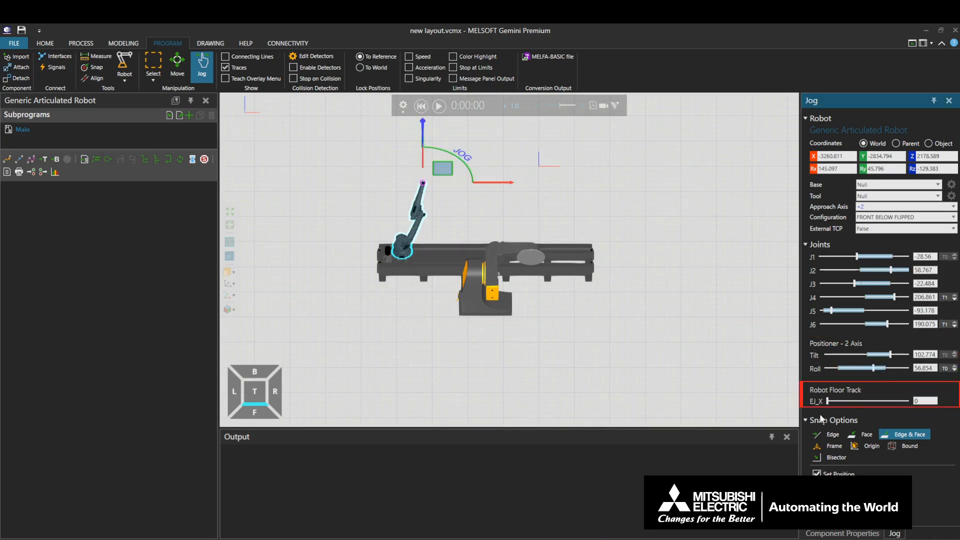
drag(829, 401, 892, 400)
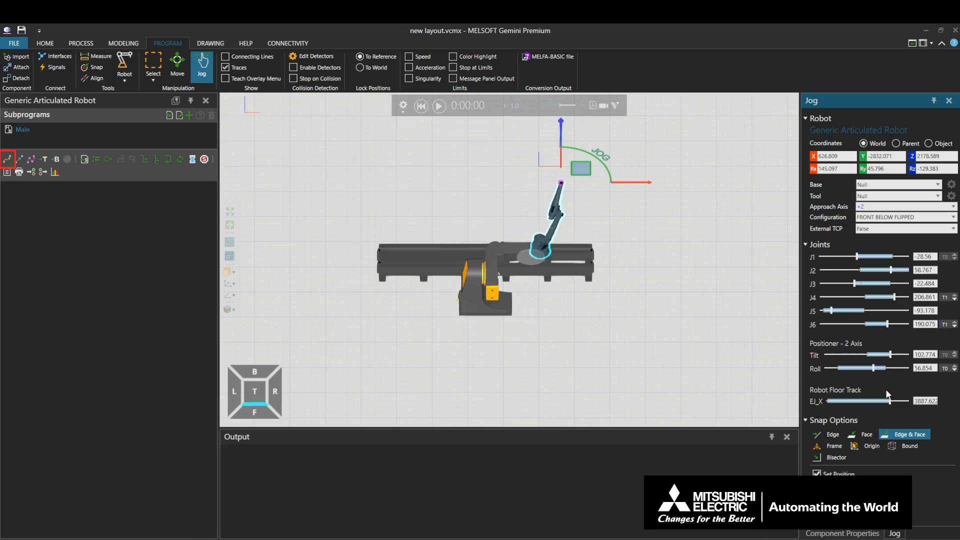
click(8, 160)
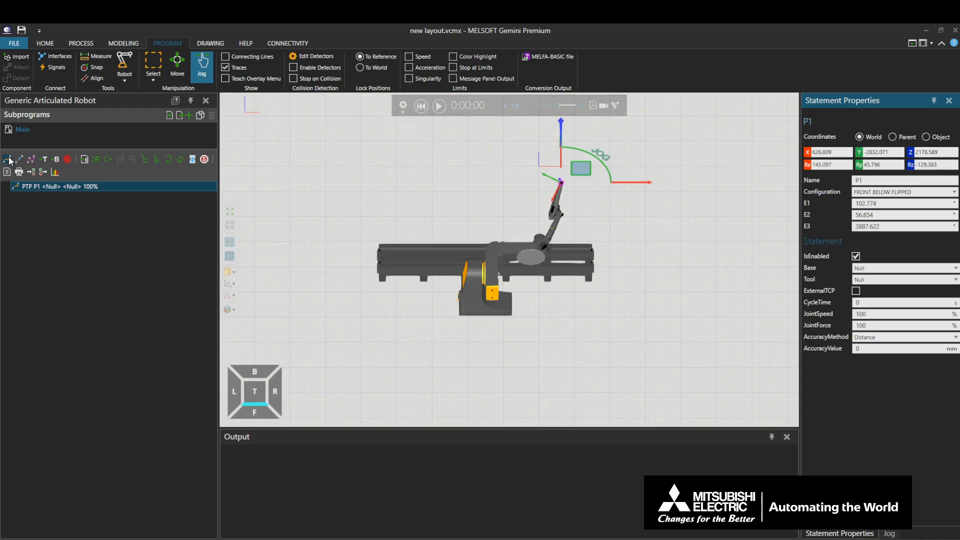
Jog the robot to about J2 -14.9 and J4 -179.3 with the track at about 2426 mm, and record a second PTP point.
click(890, 533)
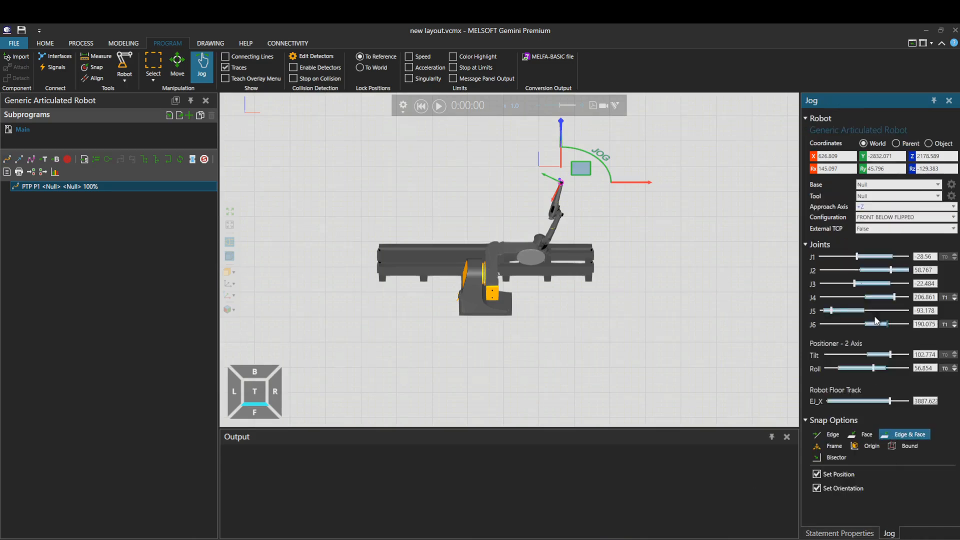
drag(890, 401, 866, 401)
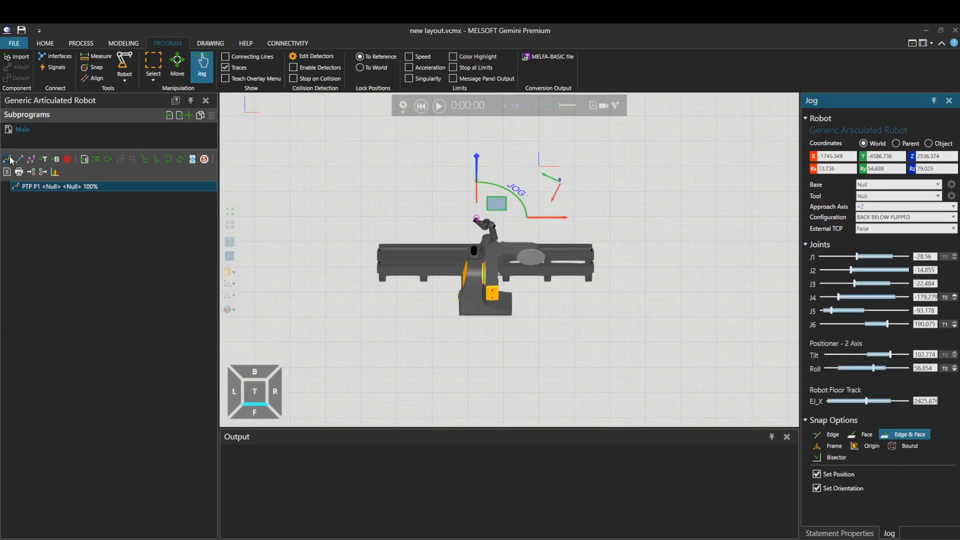
click(7, 159)
Jog to about J1 -126.5, J4 206.9, positioner roll 222° and track 3794 mm, and record a third PTP point.
click(890, 533)
drag(857, 256, 831, 258)
drag(839, 297, 895, 299)
drag(874, 369, 893, 371)
drag(867, 401, 888, 402)
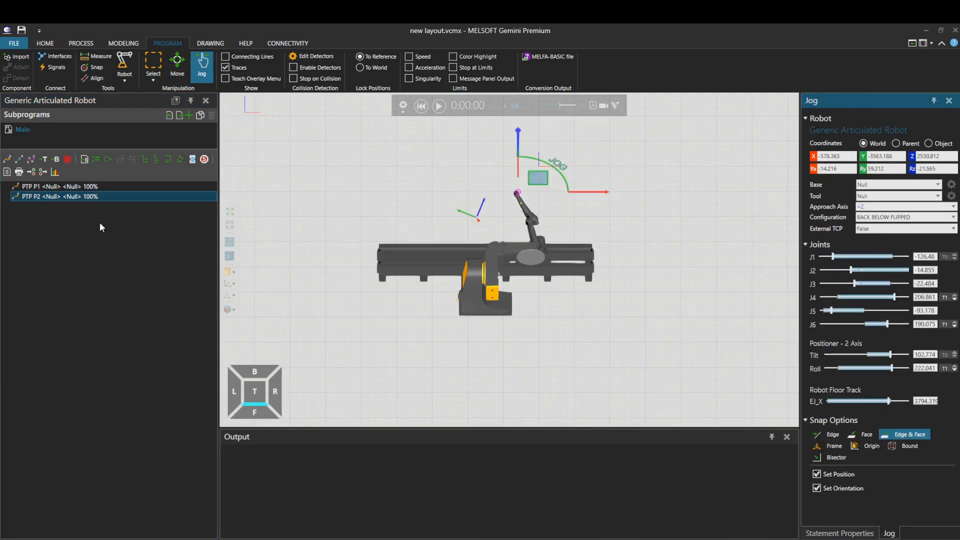
click(7, 159)
Jog to about J2 -41.5, J6 -127.1, positioner roll 221° and track 1866 mm, and record a fourth PTP point.
click(890, 533)
drag(852, 271, 836, 272)
click(893, 323)
drag(888, 324, 849, 324)
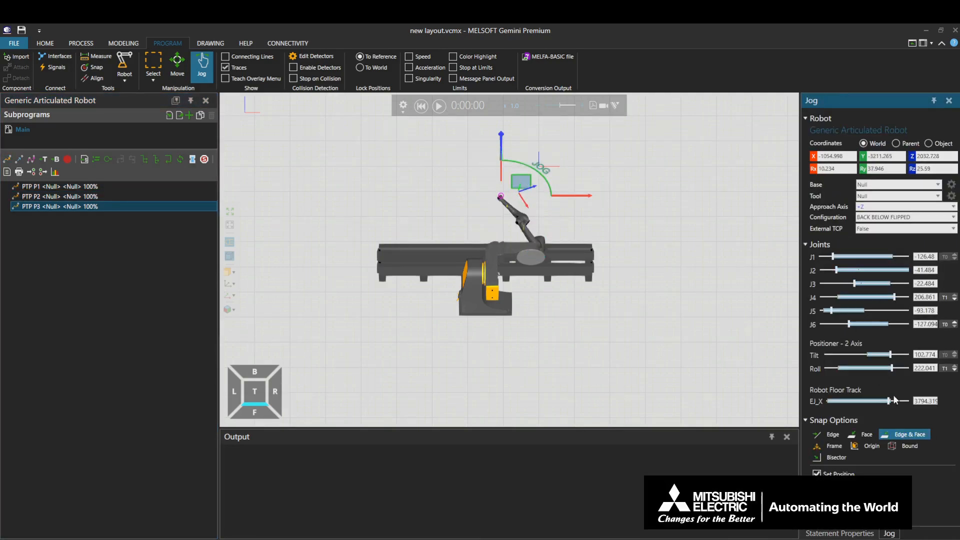
drag(889, 401, 858, 401)
click(892, 368)
click(7, 159)
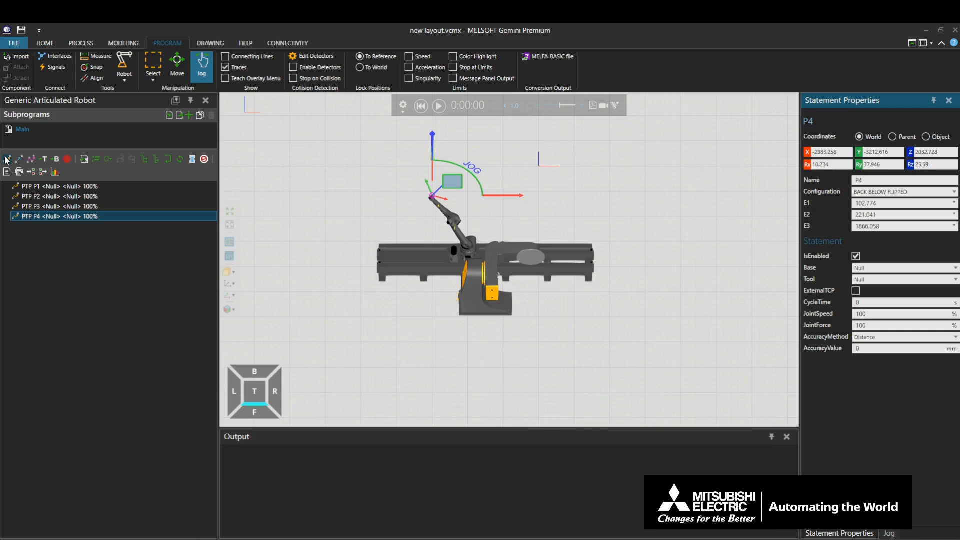
Reset the simulation, run the robot program through its PTP points, and pause it after about 15 seconds.
click(422, 106)
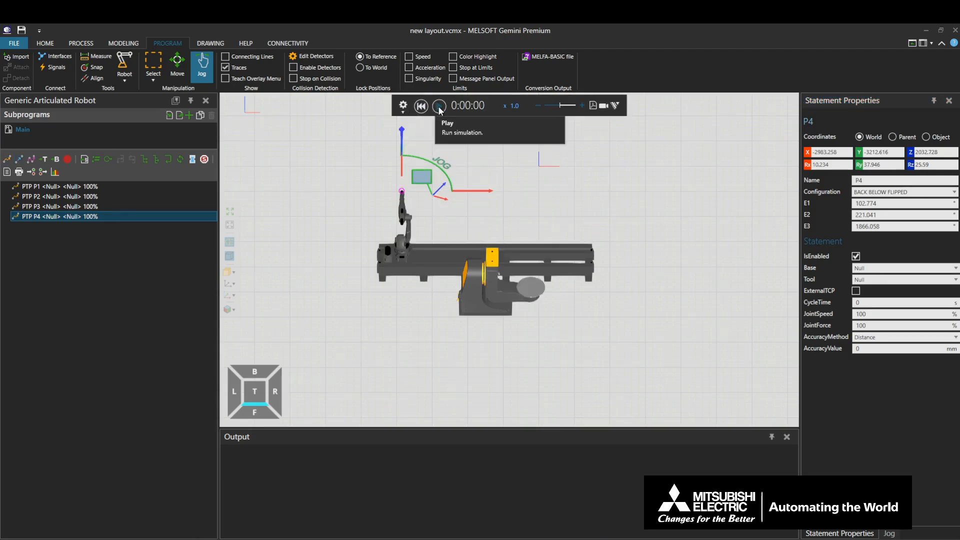
click(439, 106)
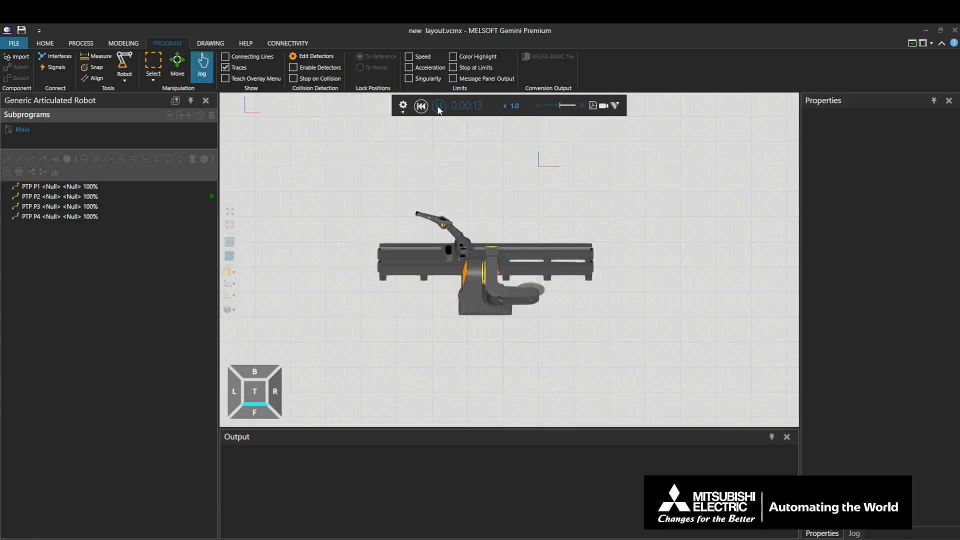
click(439, 106)
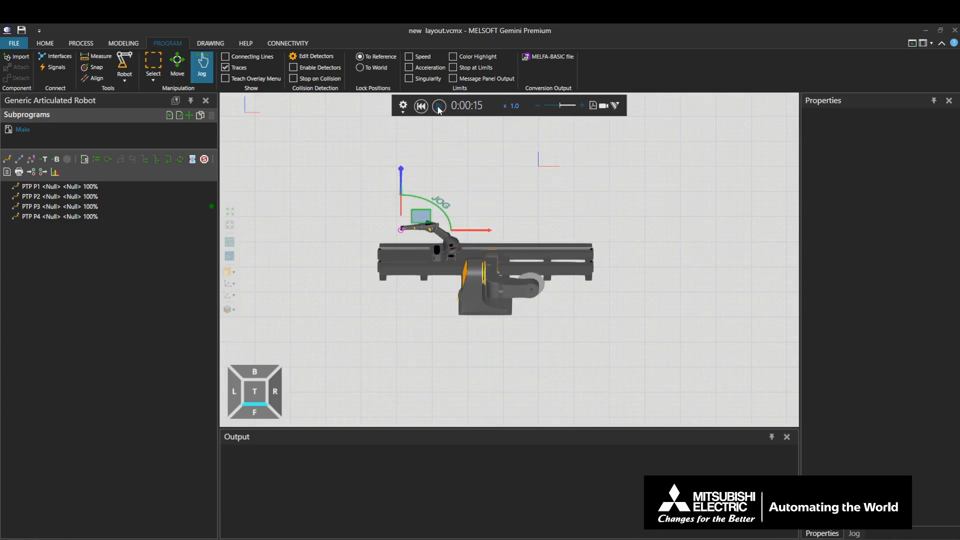